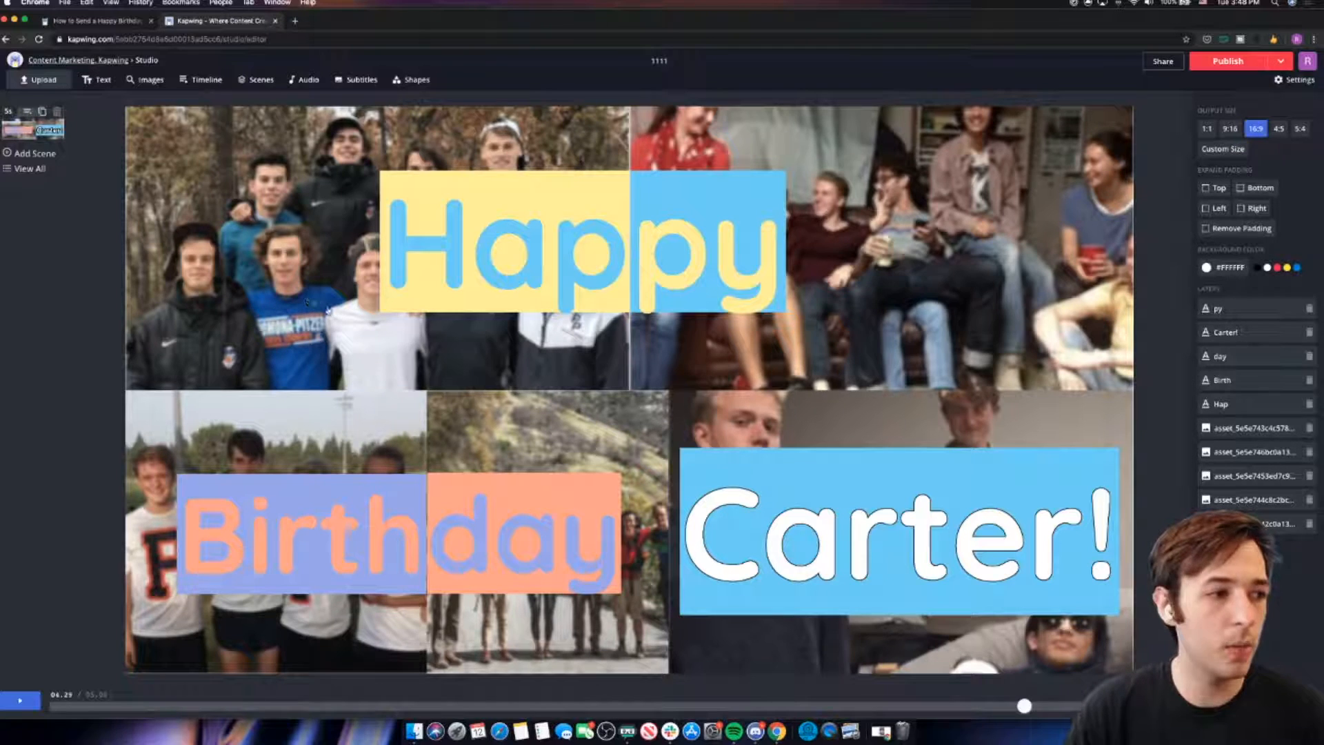
Replace the name in the blue greeting text with the friend's first name and an exclamation mark, and resize its box to fit.
click(849, 550)
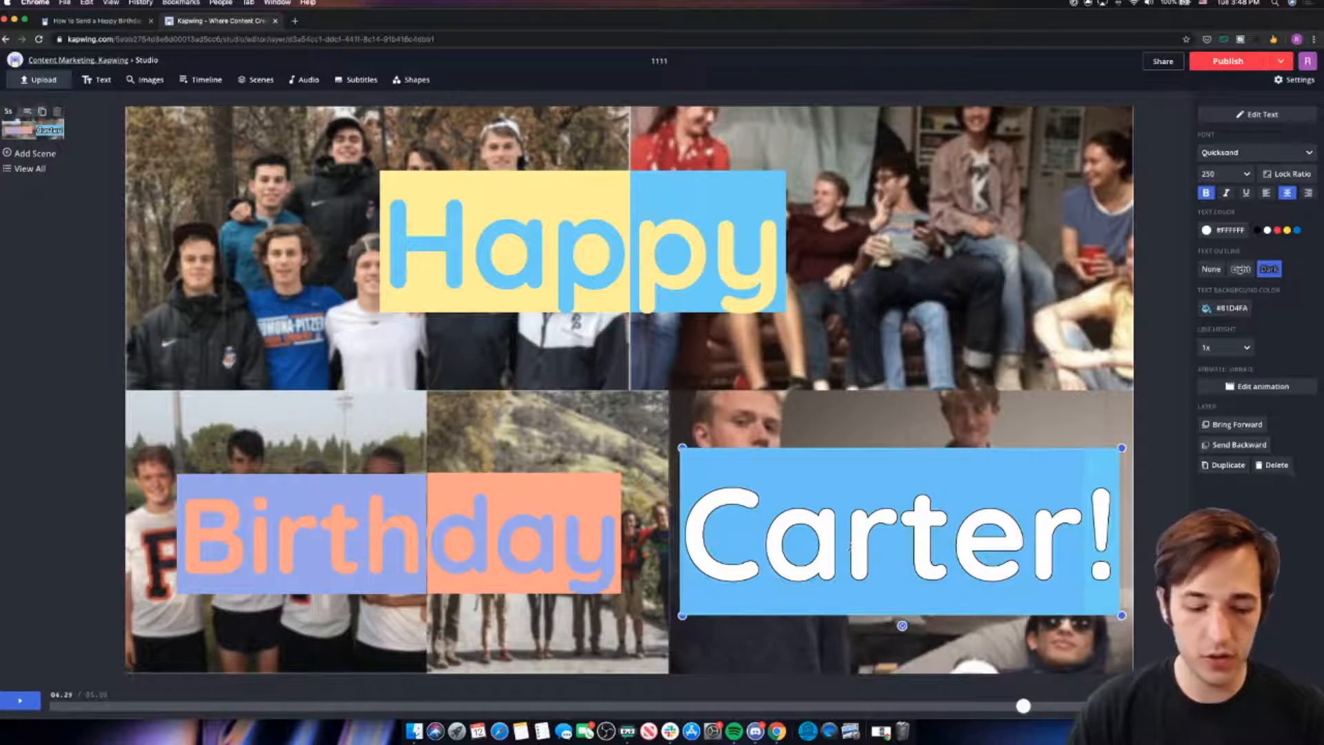
double_click(849, 548)
text(Robert!)
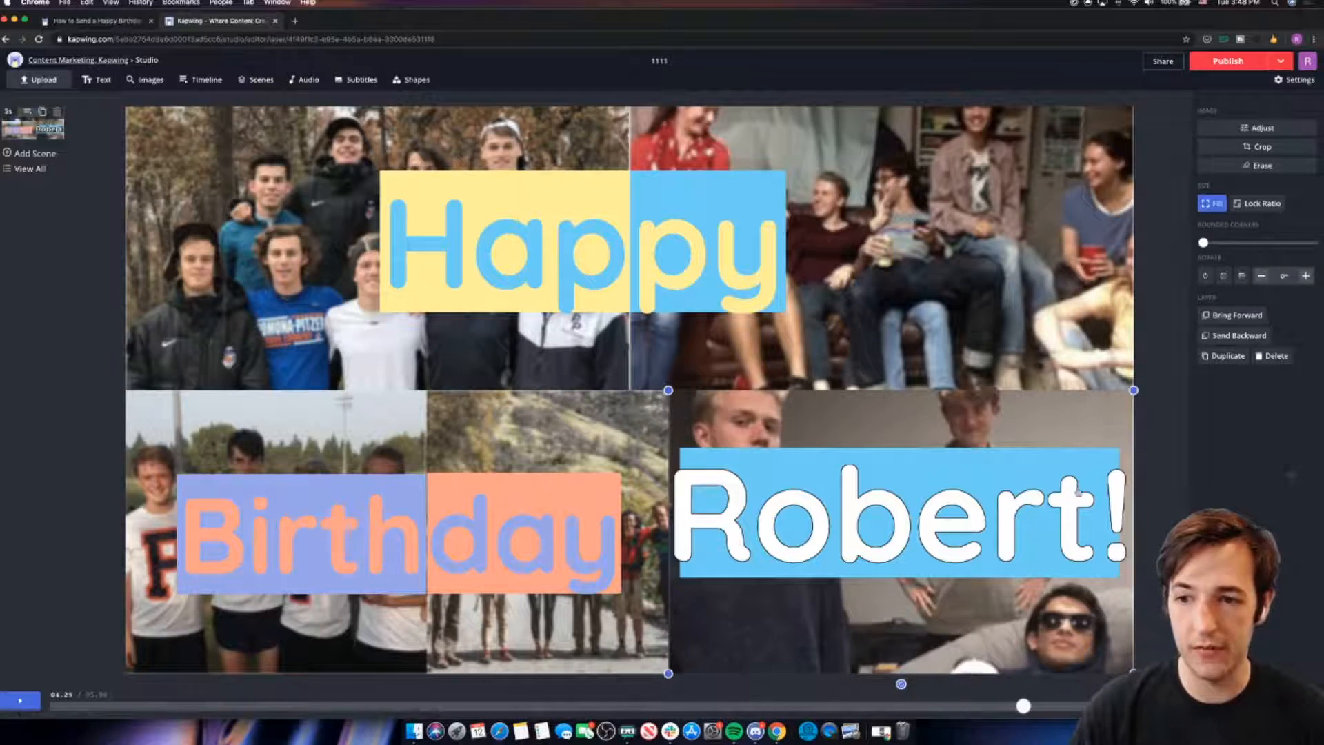
drag(1123, 447, 1124, 450)
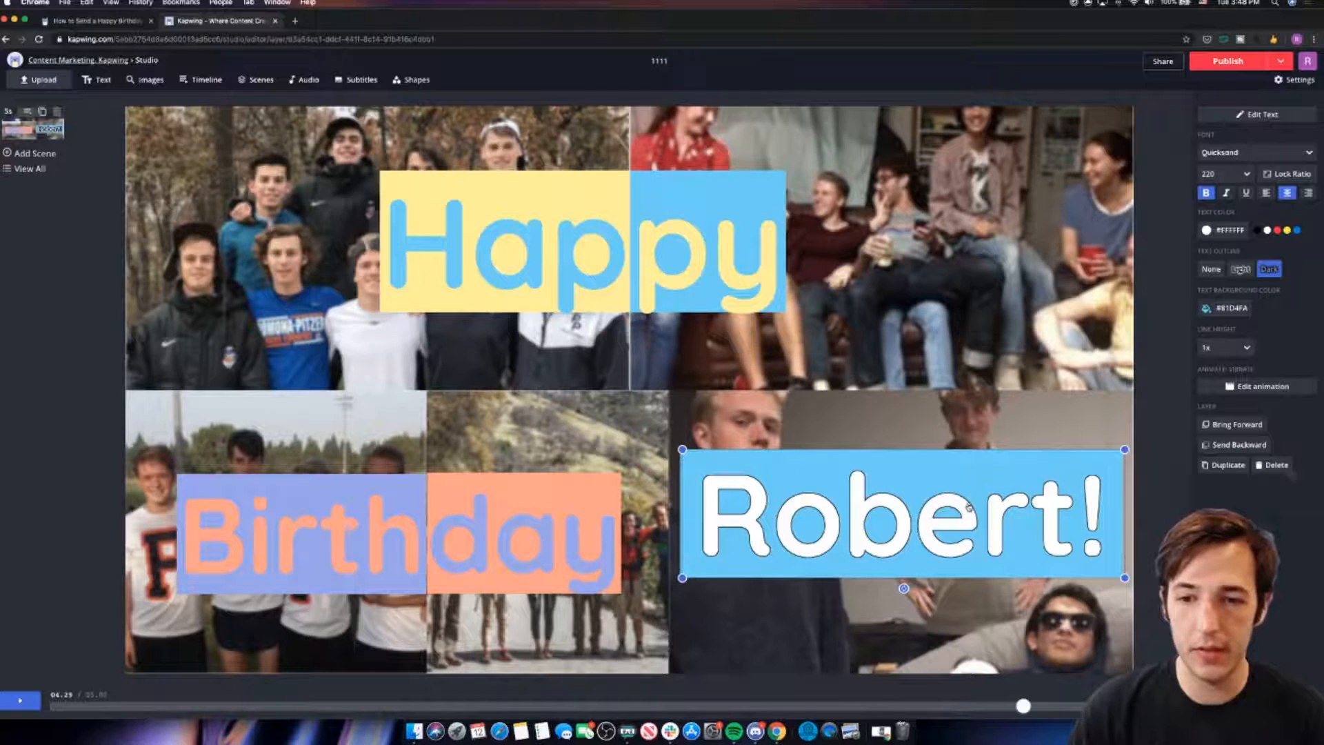
click(77, 286)
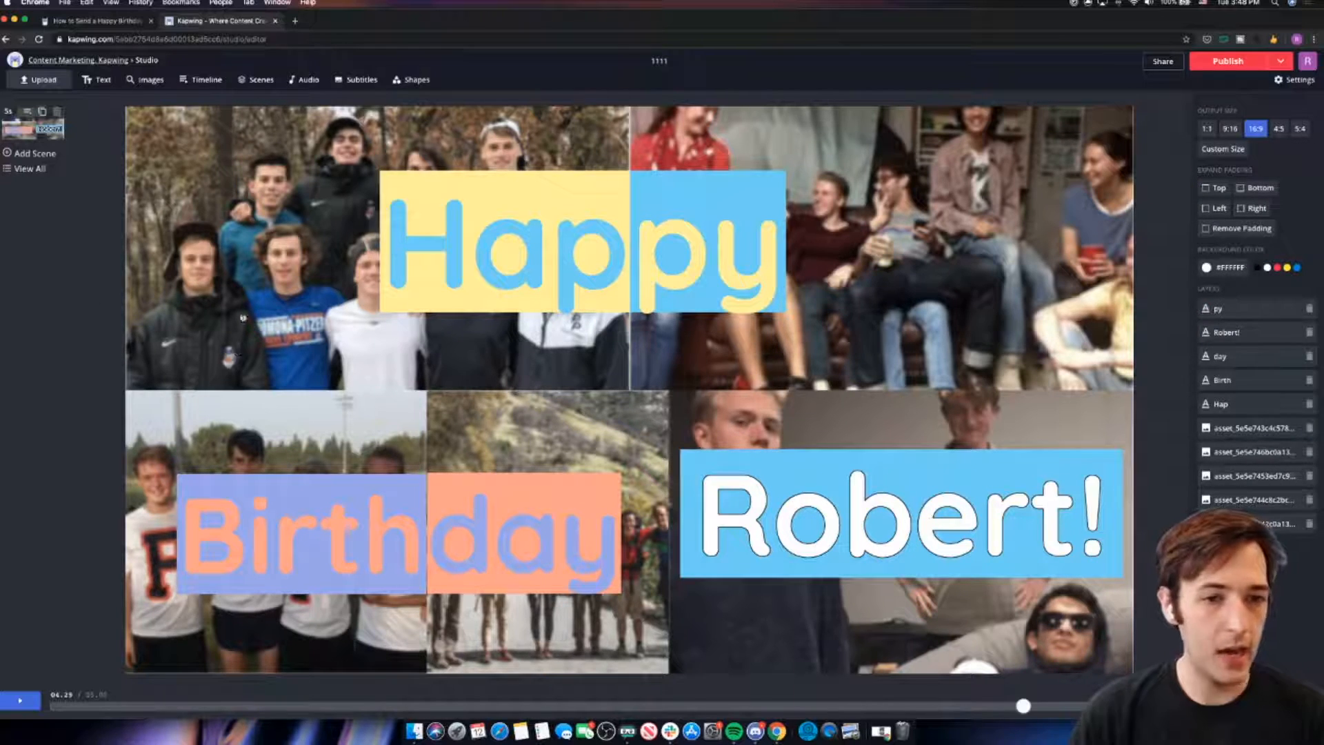
Delete the five template photos behind the birthday text.
click(243, 292)
key(Delete)
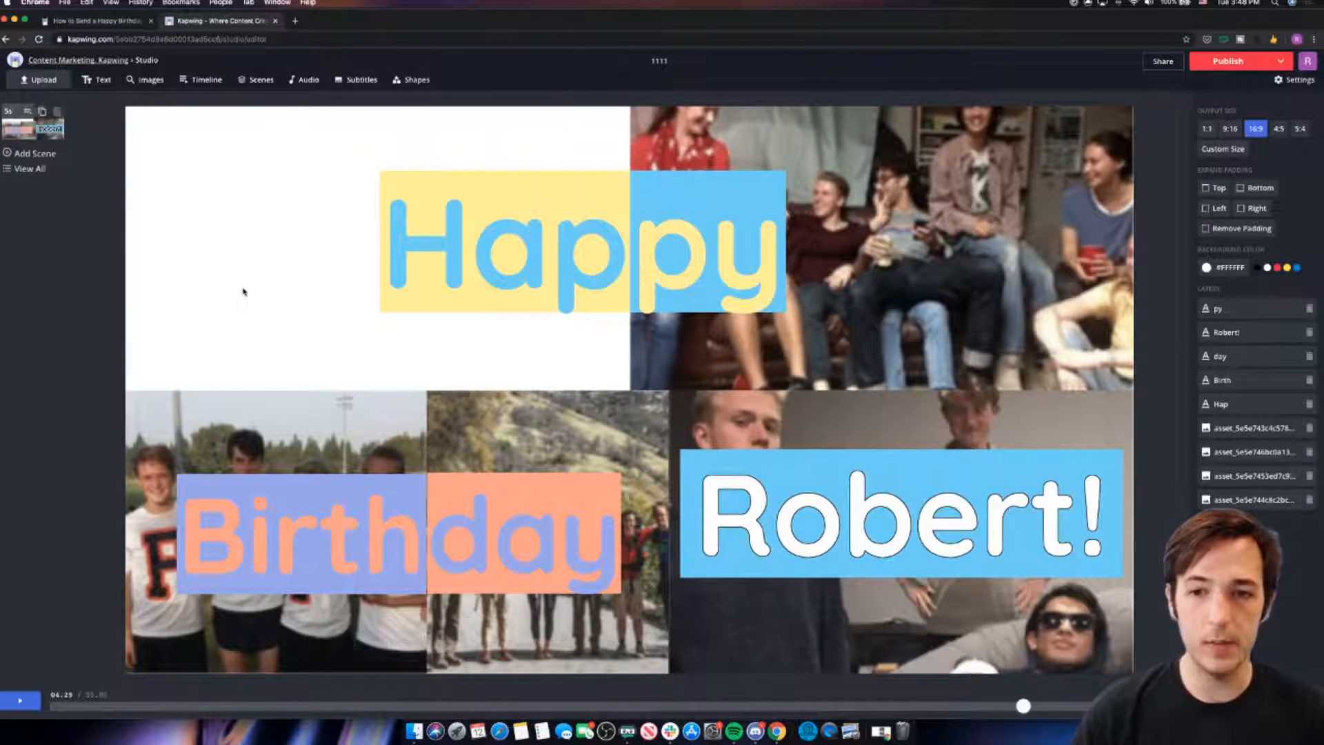
click(844, 261)
key(Delete)
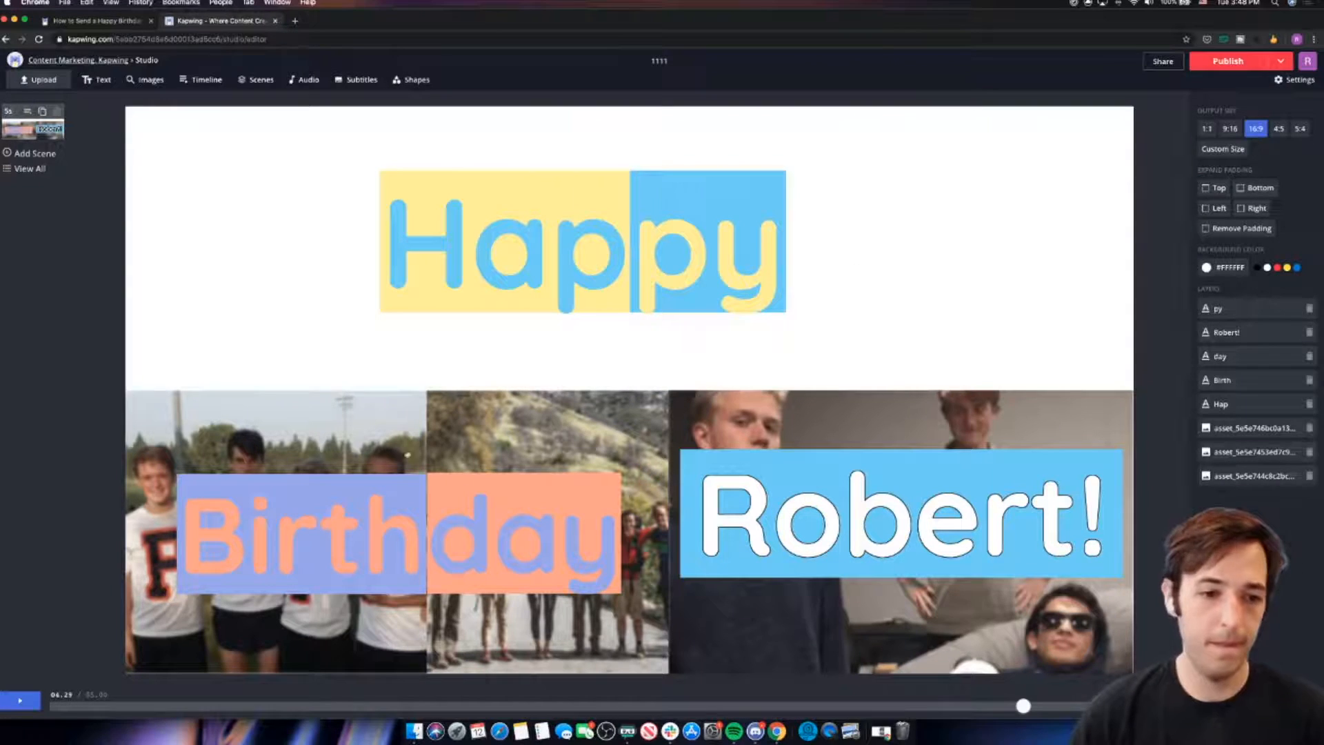
click(272, 415)
key(Delete)
click(536, 434)
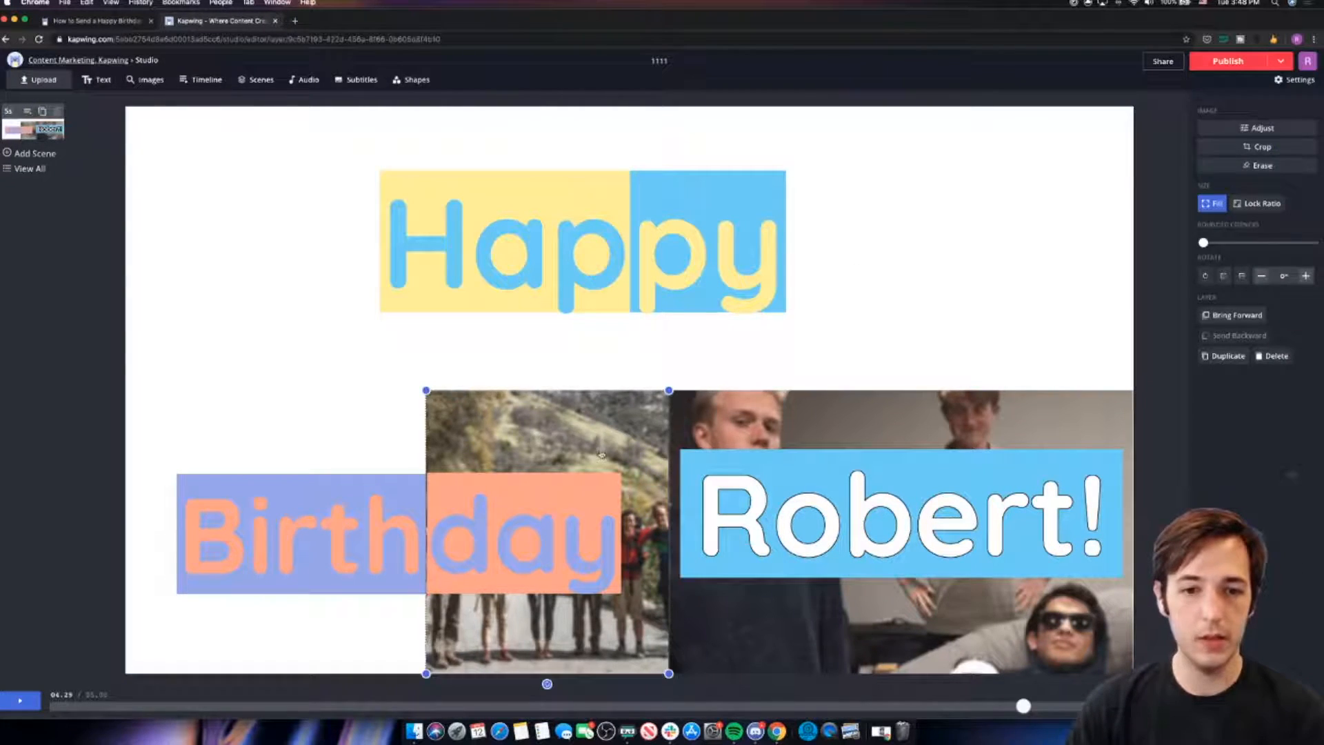
key(Delete)
click(771, 423)
key(Delete)
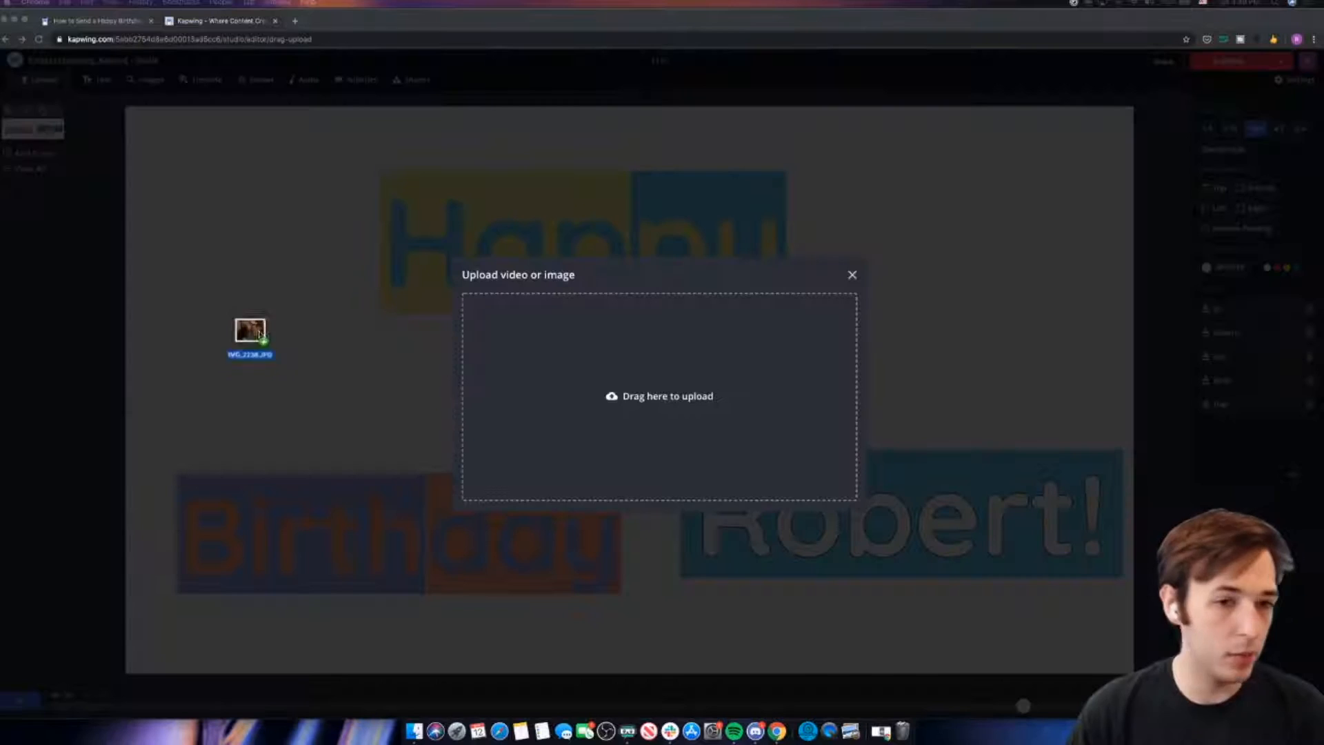
Upload IMG_2238.JPG and IMG_3313.JPG and scale them to half the canvas width, side by side along the upper edge.
drag(251, 340, 408, 378)
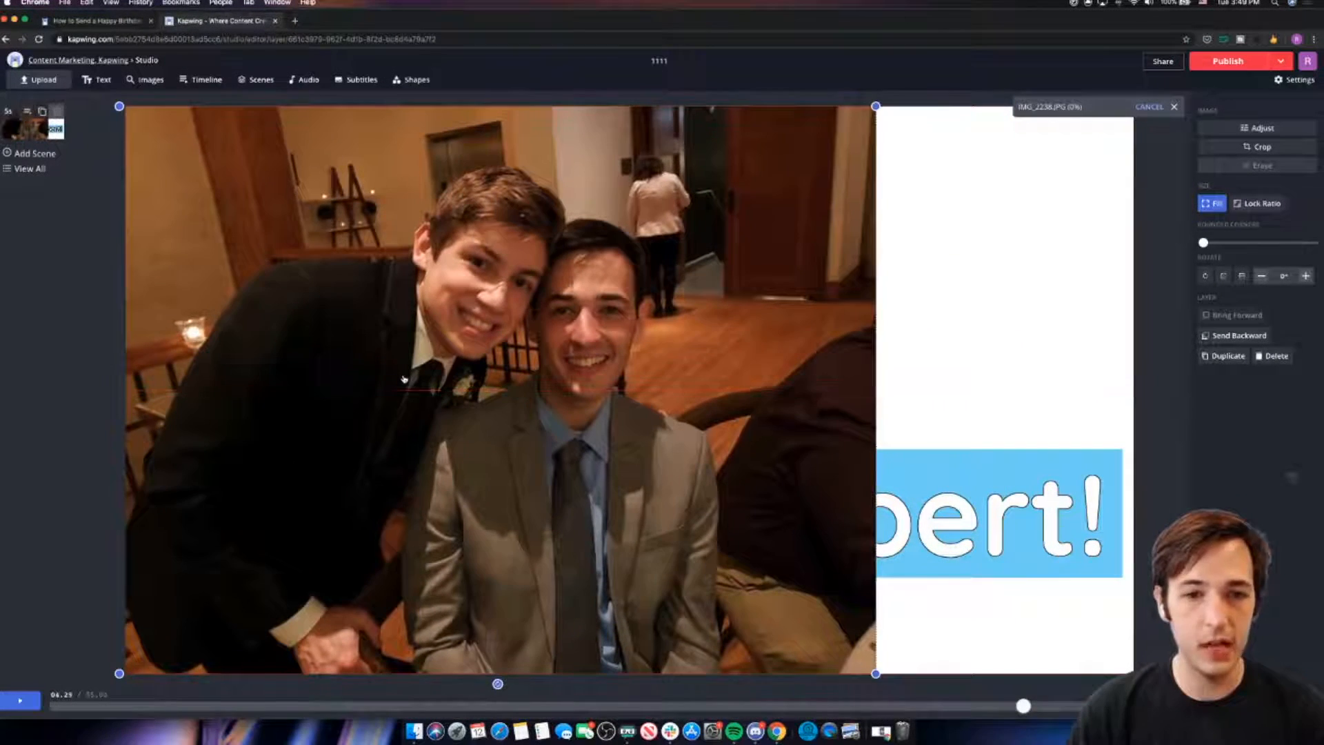
drag(875, 674, 630, 472)
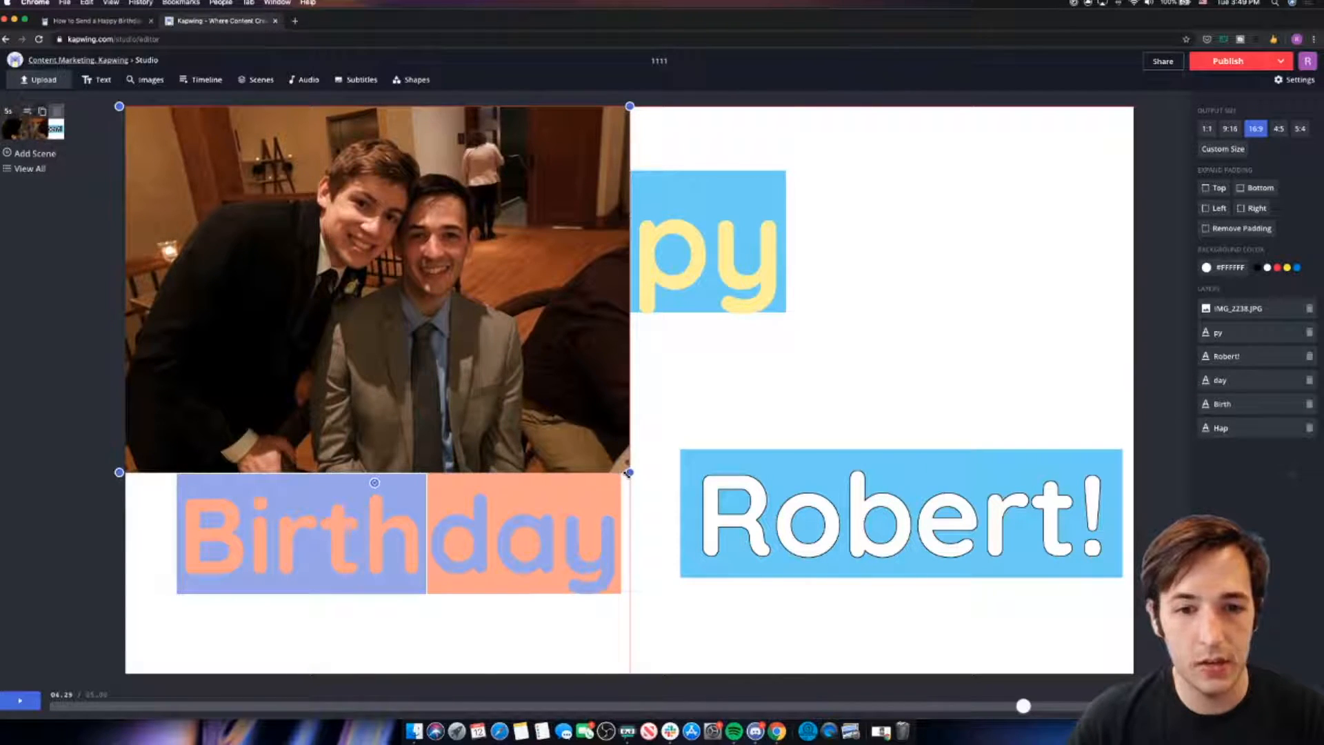
click(706, 376)
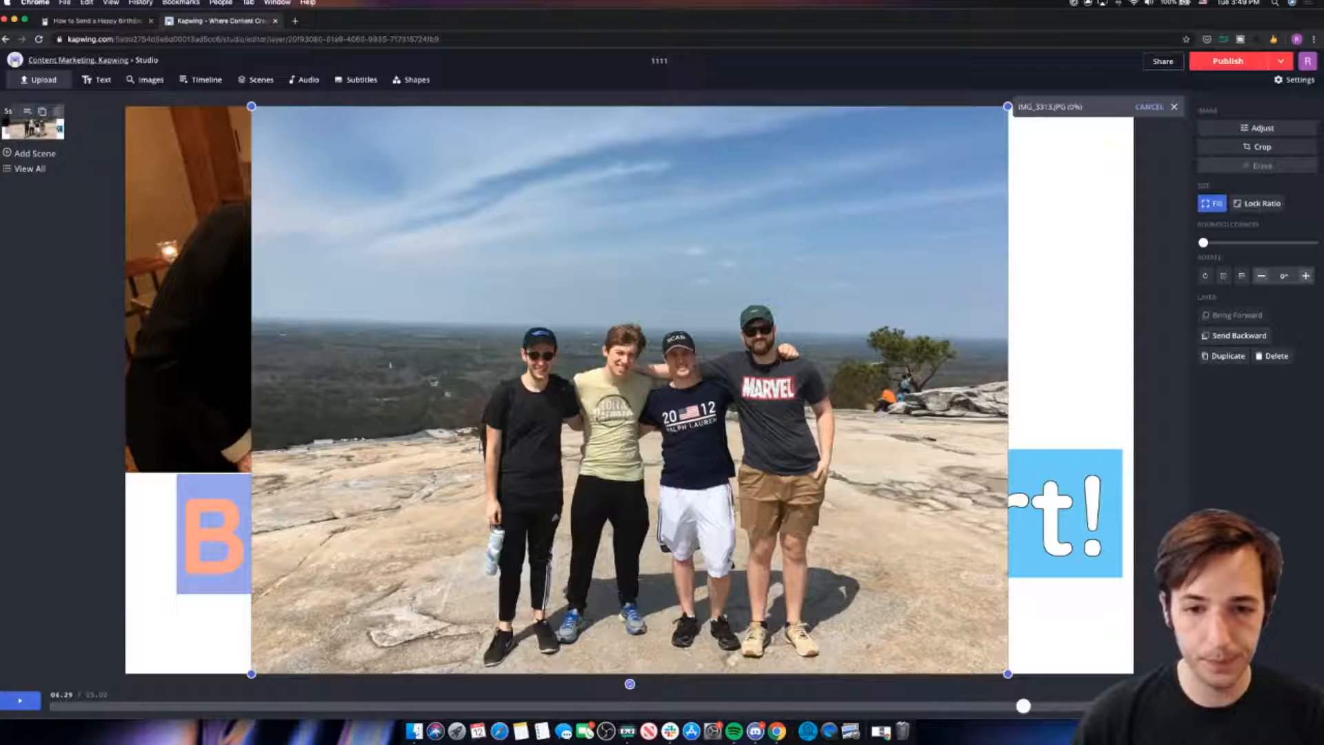
drag(1007, 673, 674, 411)
drag(631, 343, 962, 342)
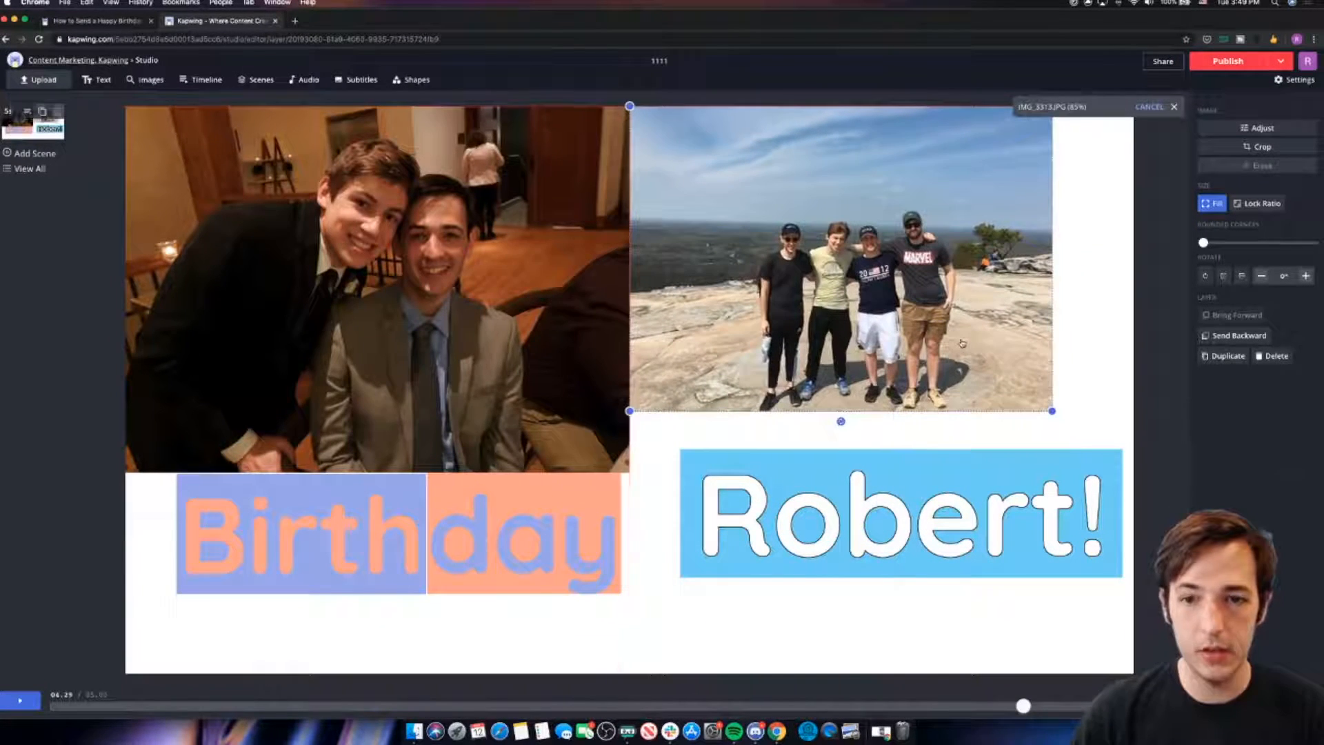
drag(1052, 410, 1133, 451)
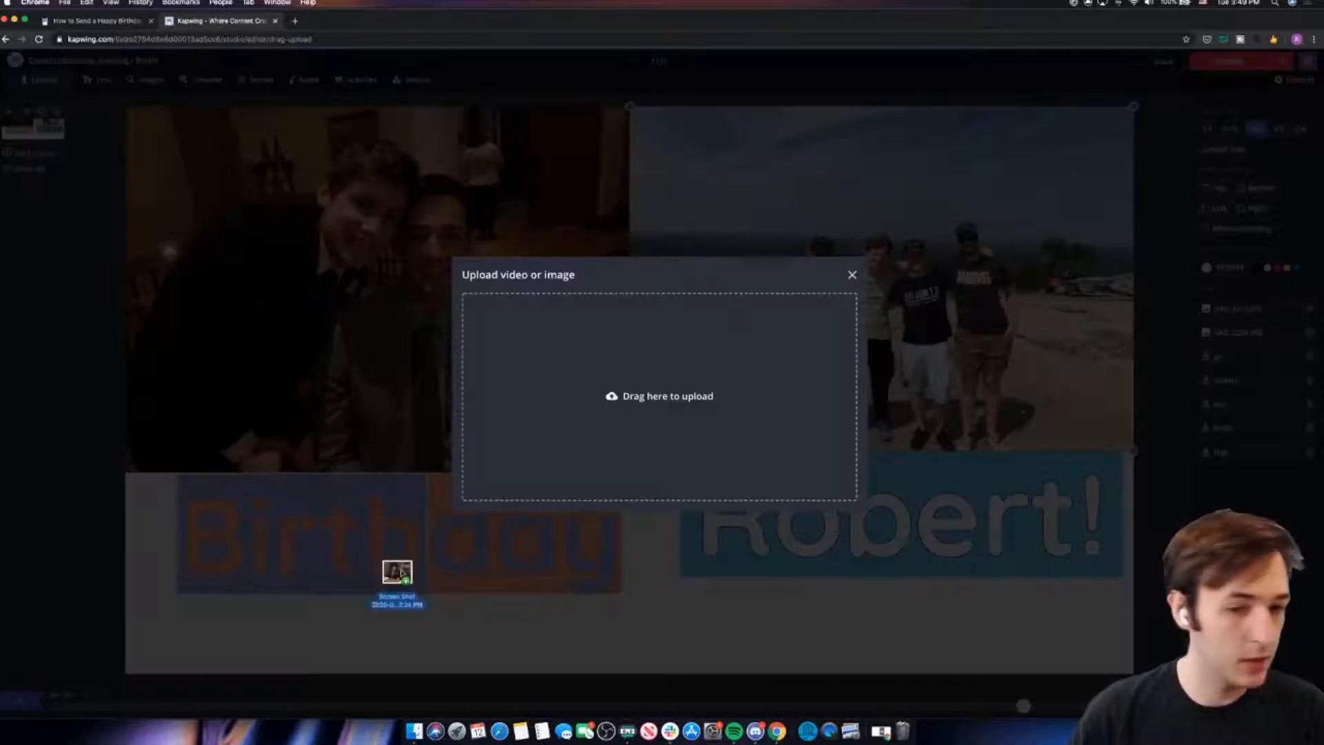
Upload the screenshot photo of the two friends at a restaurant table and send it backward behind the other photos and the text.
drag(396, 574, 707, 398)
drag(823, 391, 698, 479)
drag(562, 343, 569, 311)
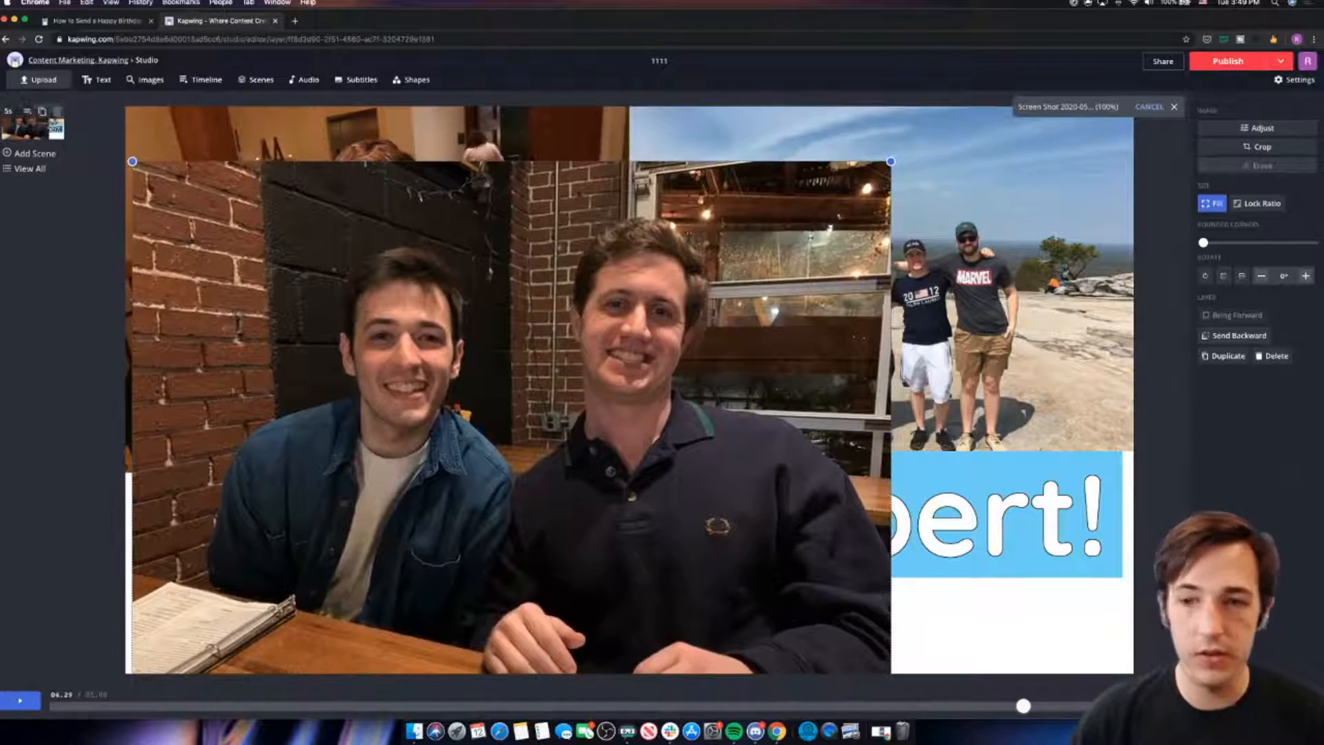
click(1214, 335)
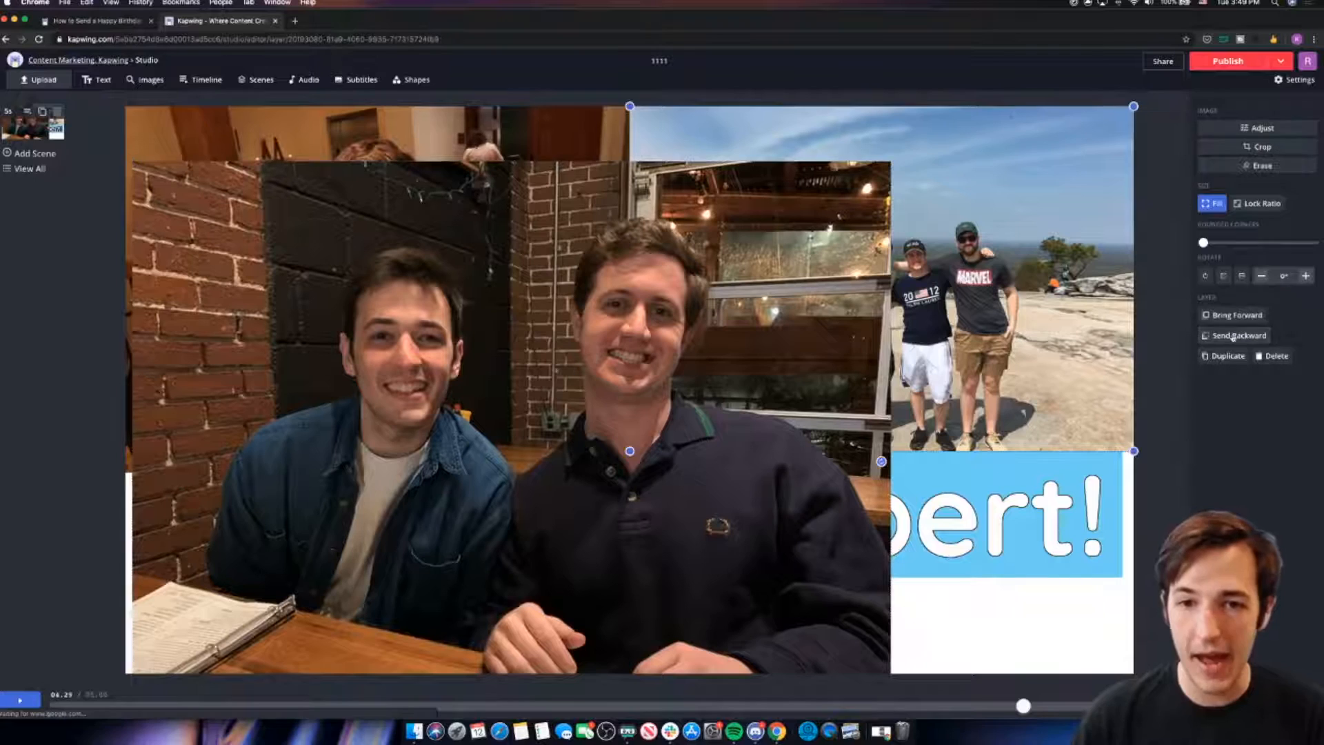
click(704, 496)
click(1235, 335)
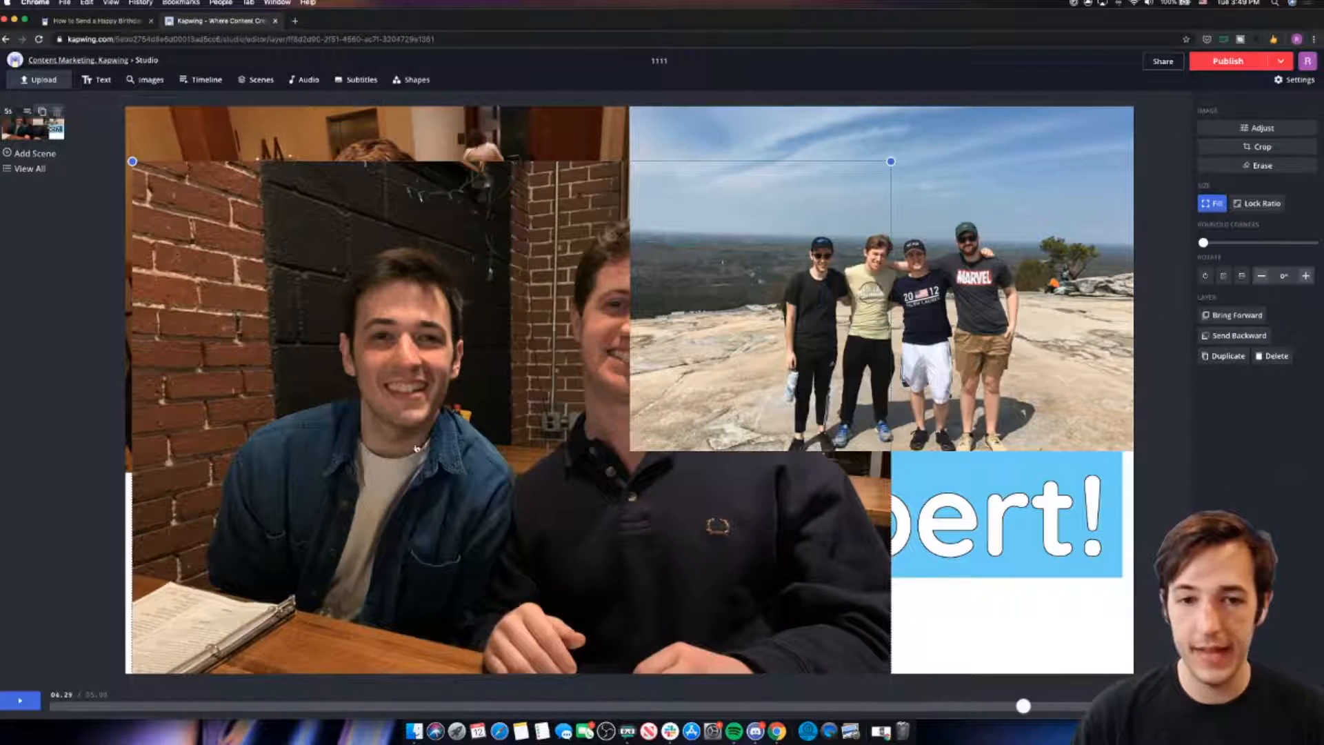
click(1250, 338)
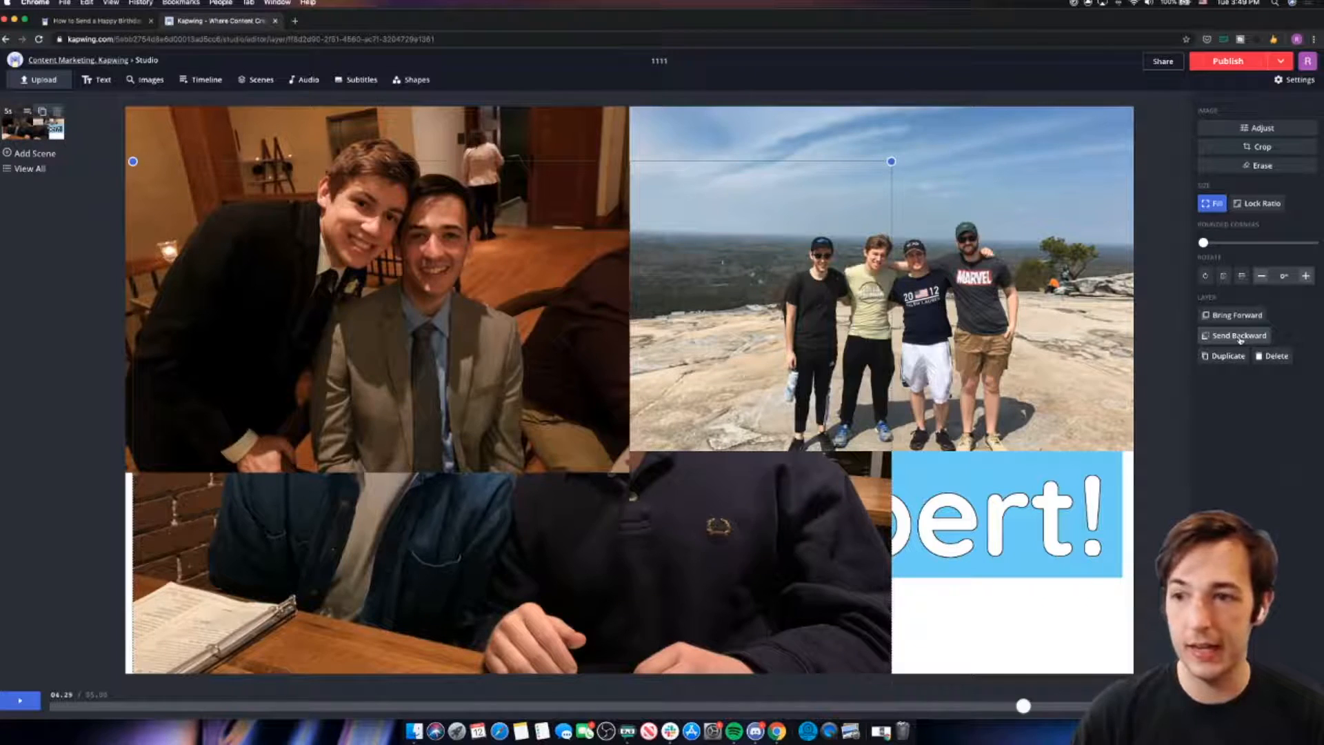
click(1240, 337)
click(1239, 337)
Move, crop and scale the restaurant photo to fit the lower-left quarter of the canvas.
drag(676, 645, 642, 648)
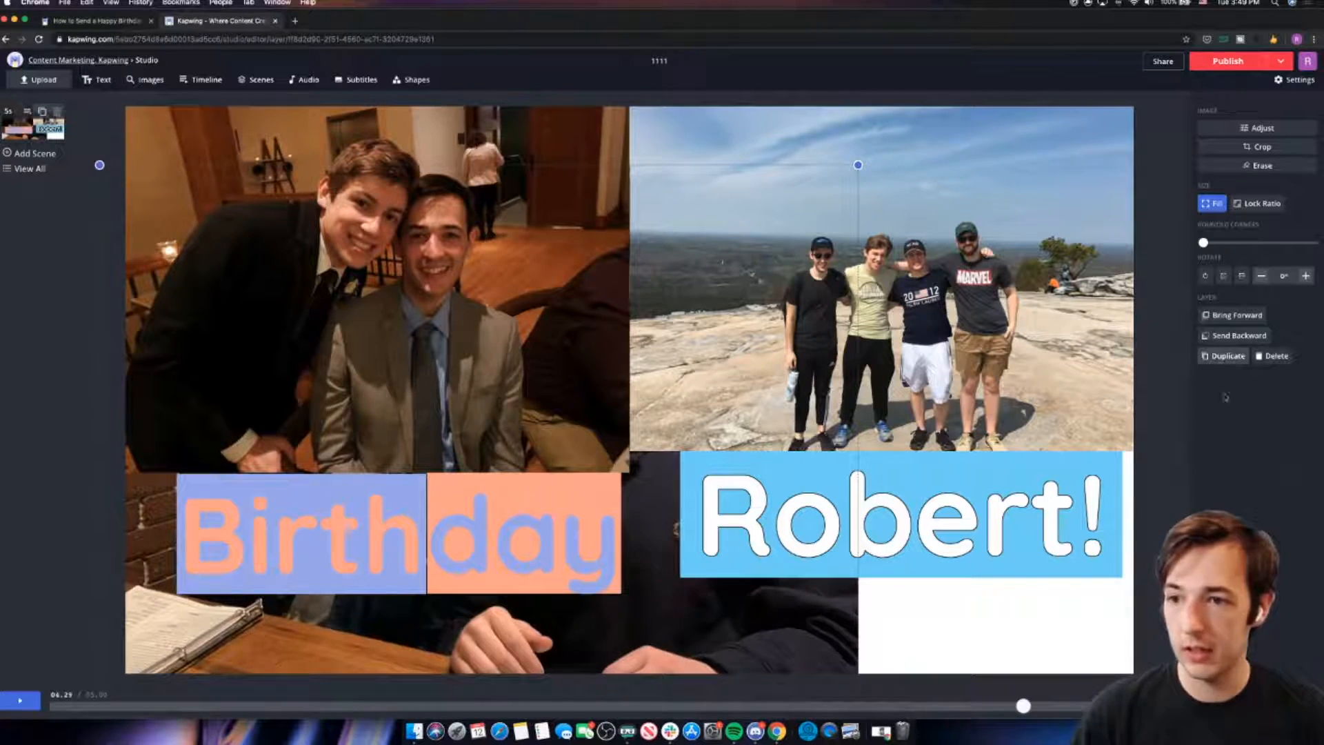
drag(810, 629, 801, 565)
drag(850, 669, 691, 580)
drag(749, 649, 697, 622)
drag(710, 671, 660, 589)
drag(647, 505, 532, 579)
drag(553, 673, 630, 676)
Trim the upper-left photo to the height of its neighbour and fit the restaurant photo into the space down to the canvas edge.
click(583, 440)
mouse_move(630, 472)
mouse_down()
mouse_move(615, 425)
mouse_move(630, 450)
mouse_up()
drag(389, 661, 387, 638)
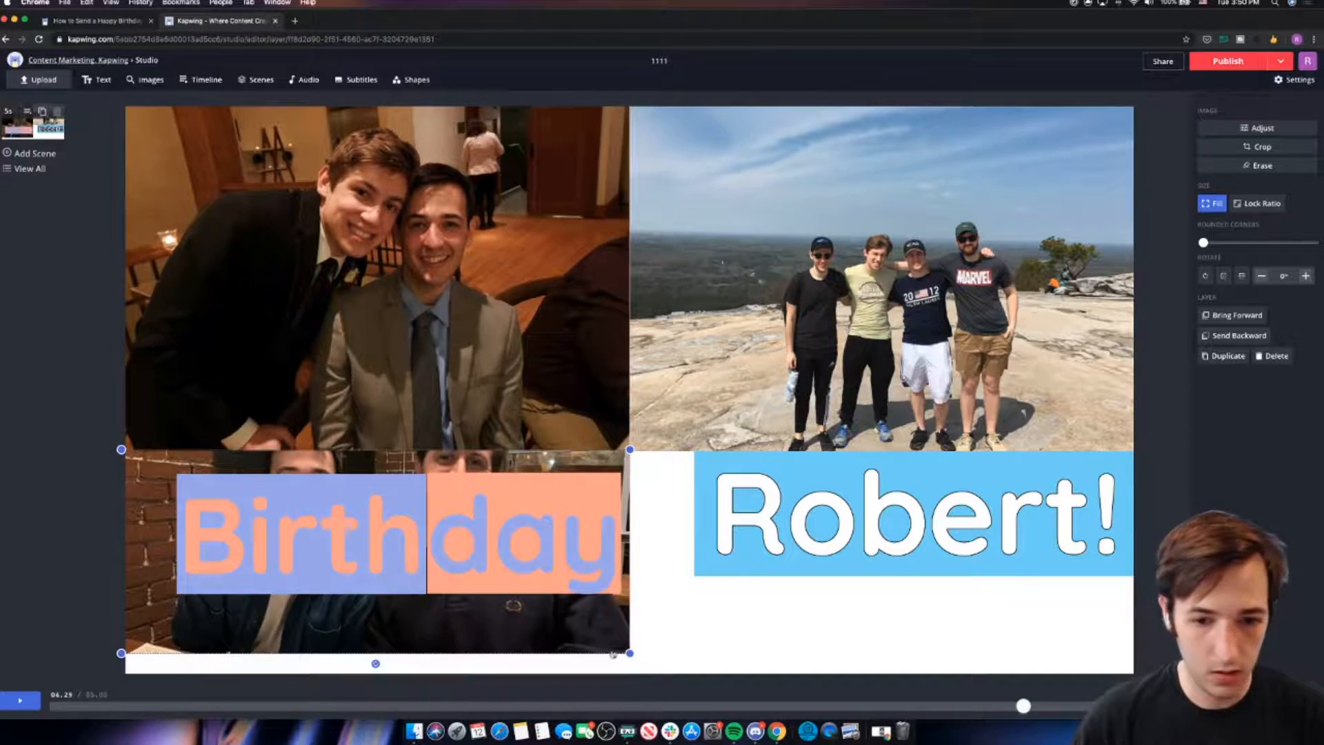
drag(629, 653, 629, 673)
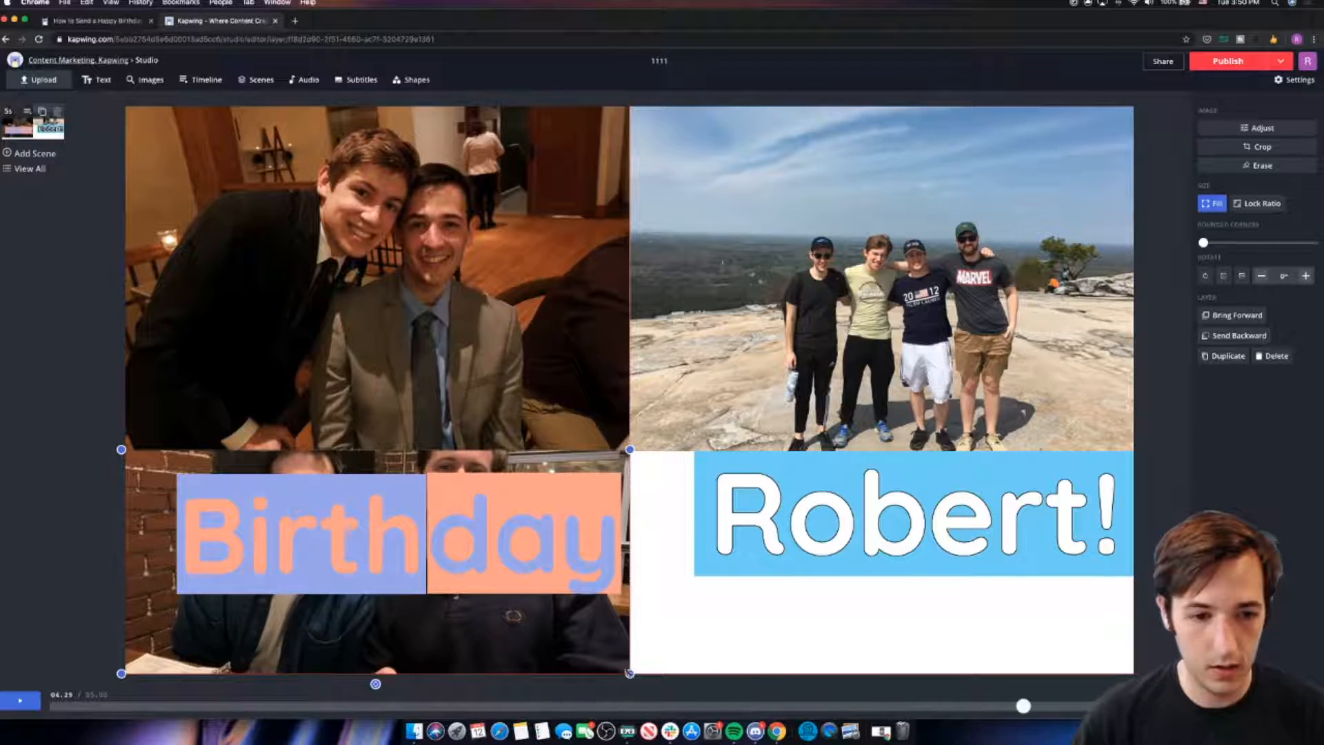
Preview the animation, then send the upper-left and upper-right photos backward behind the text layers.
key(space)
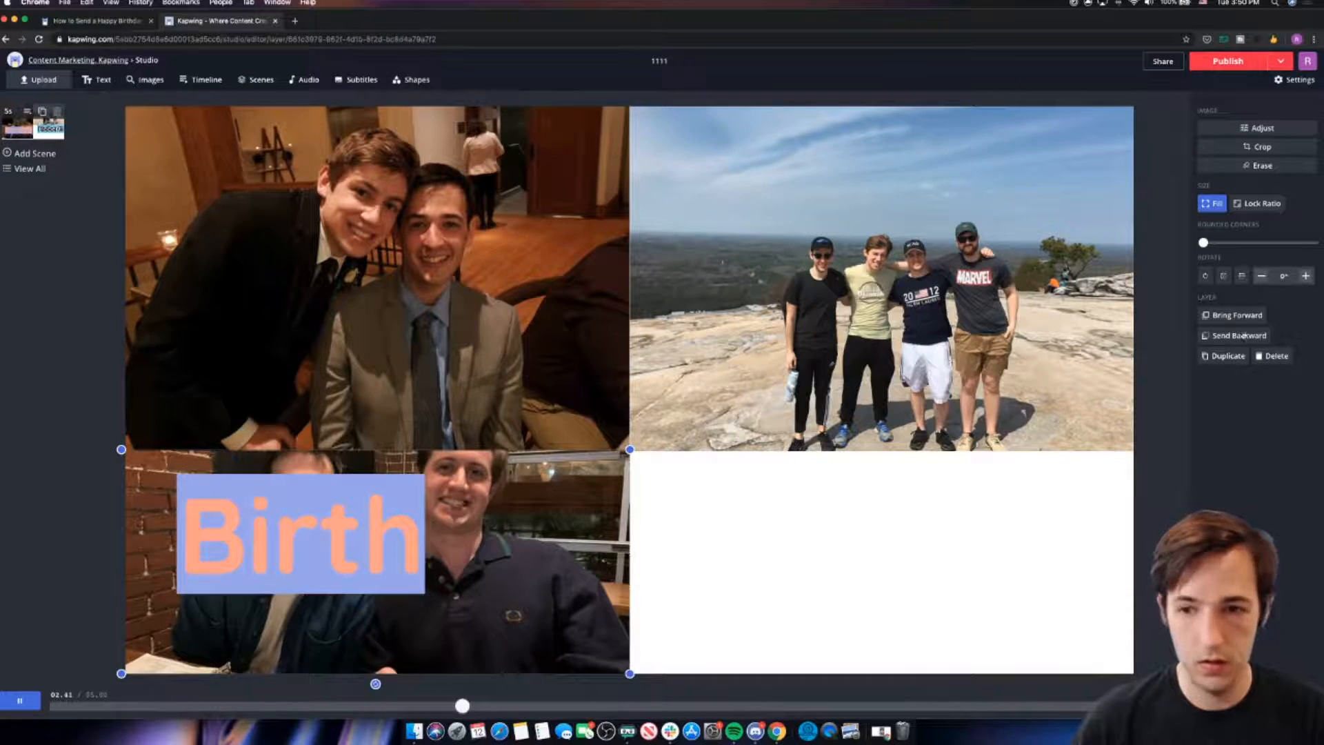
key(space)
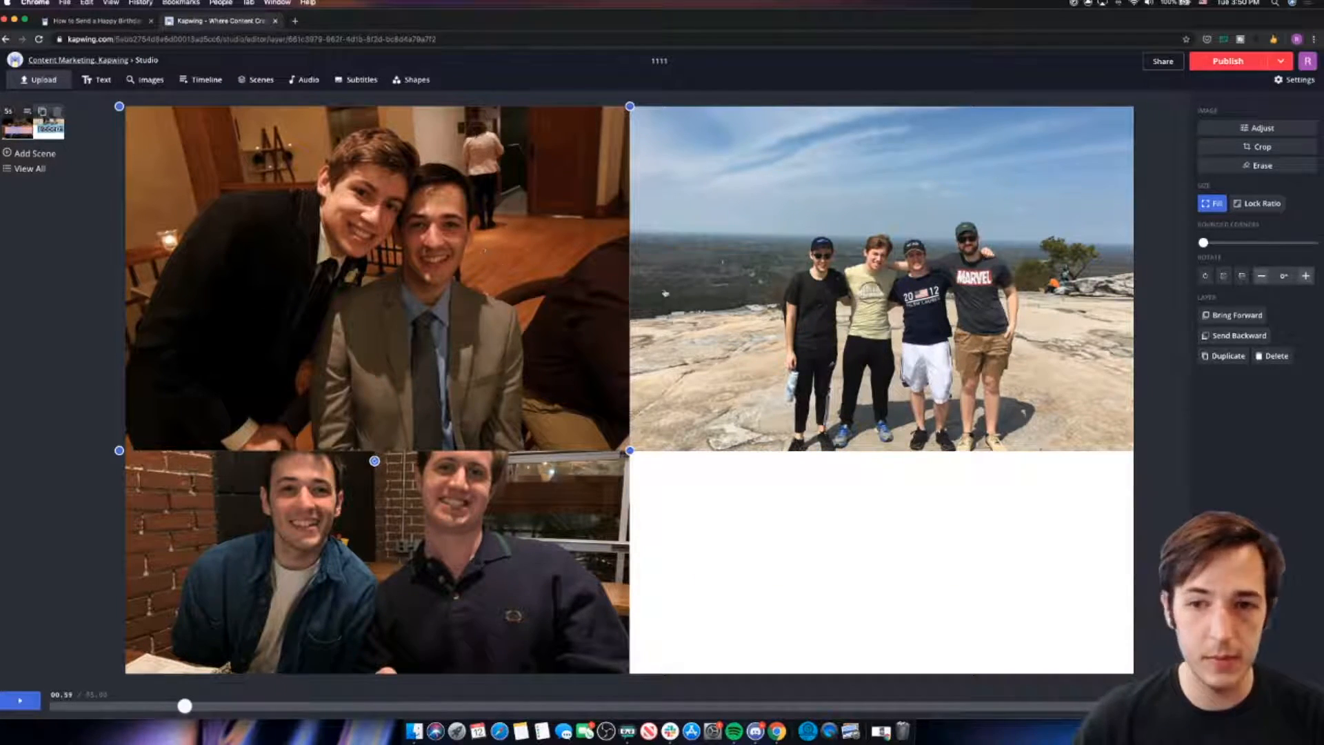
click(1235, 337)
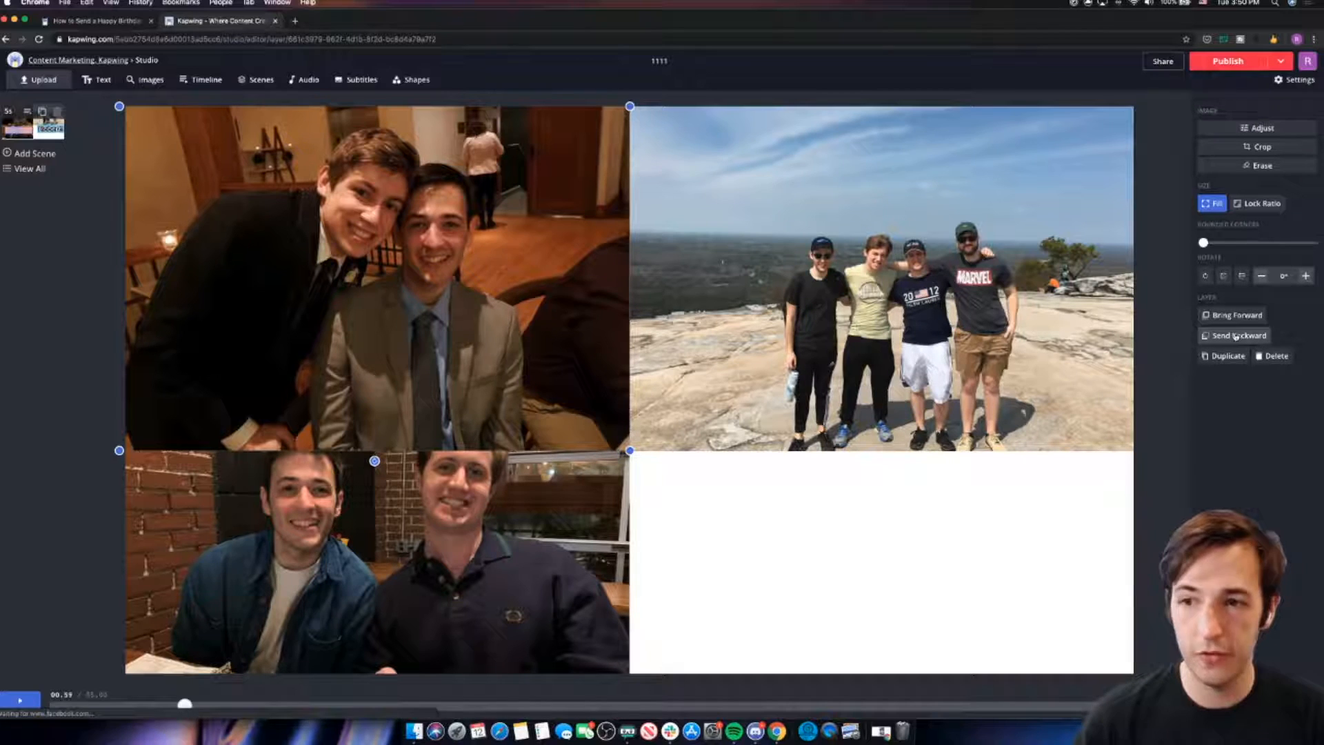
click(1236, 336)
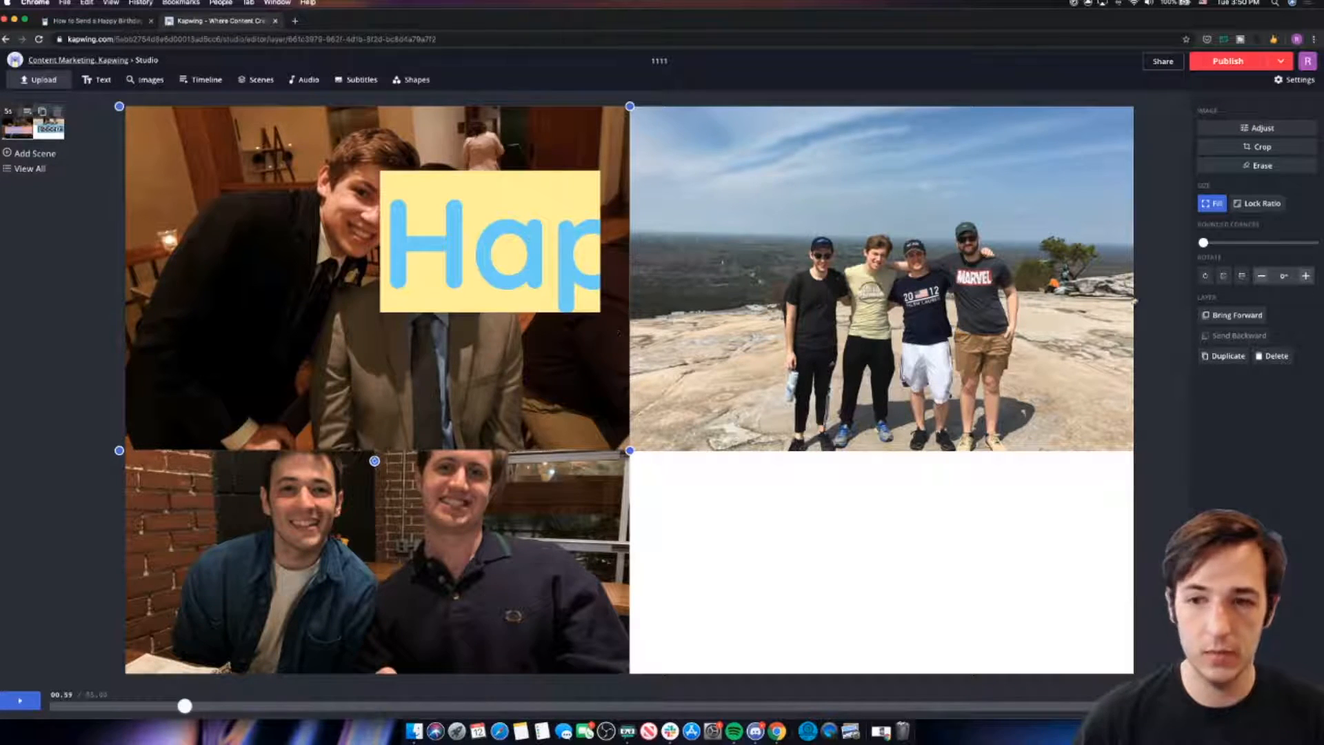
click(1043, 328)
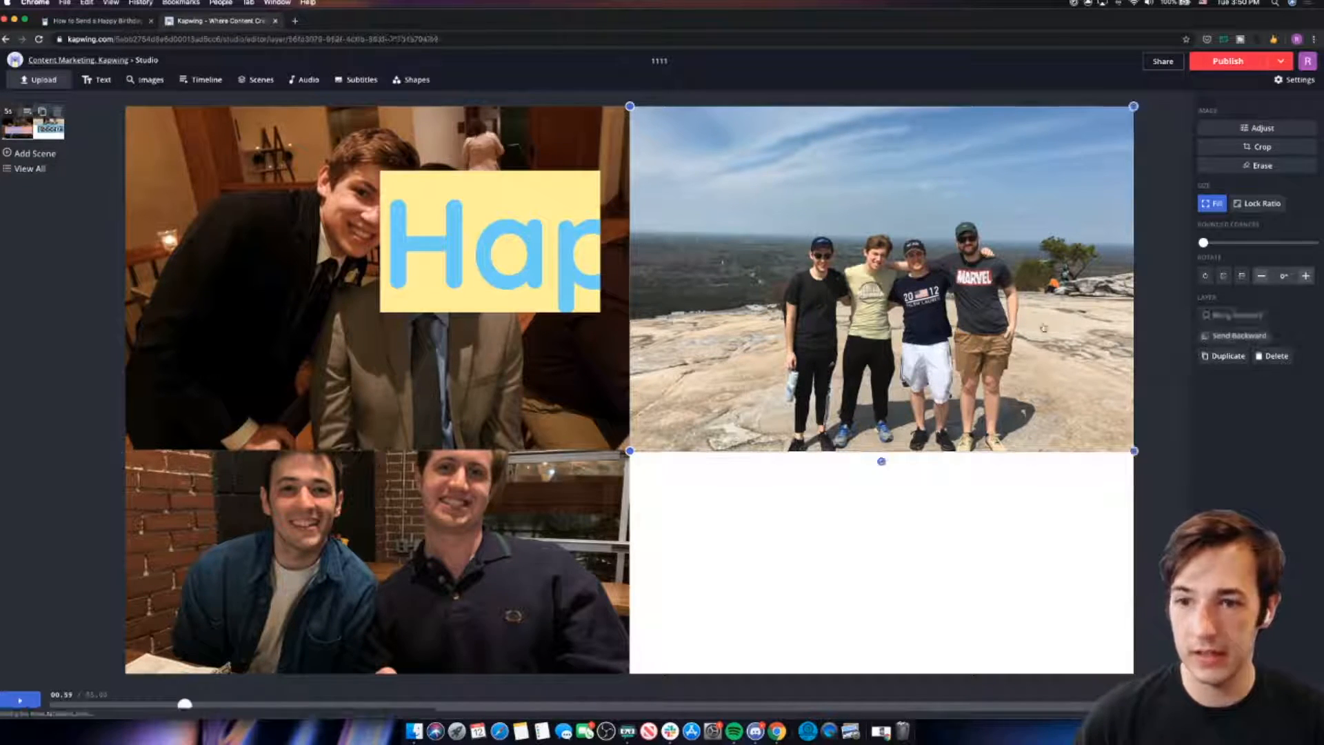
click(1245, 337)
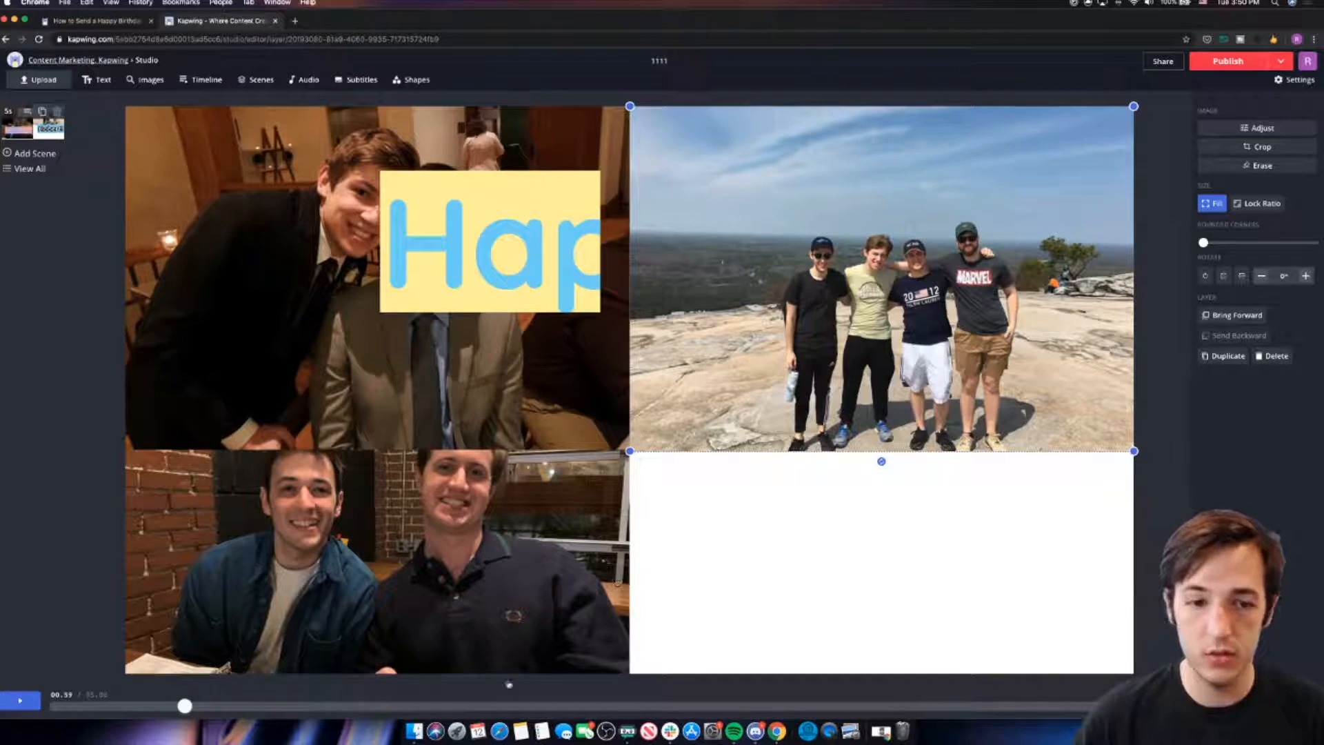
click(470, 638)
click(710, 537)
click(253, 320)
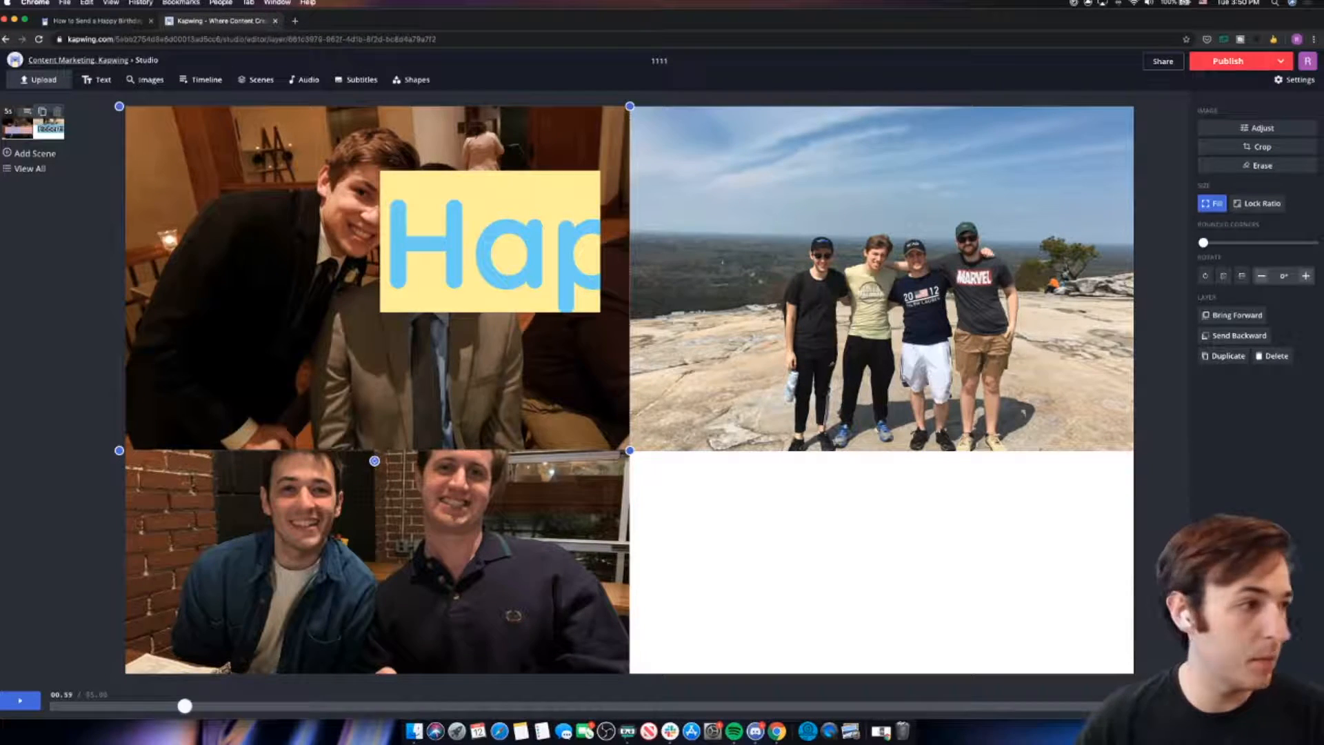
Upload IMG_5318.JPG and try to crop it into a wide strip for the lower-right quarter.
drag(754, 741, 696, 475)
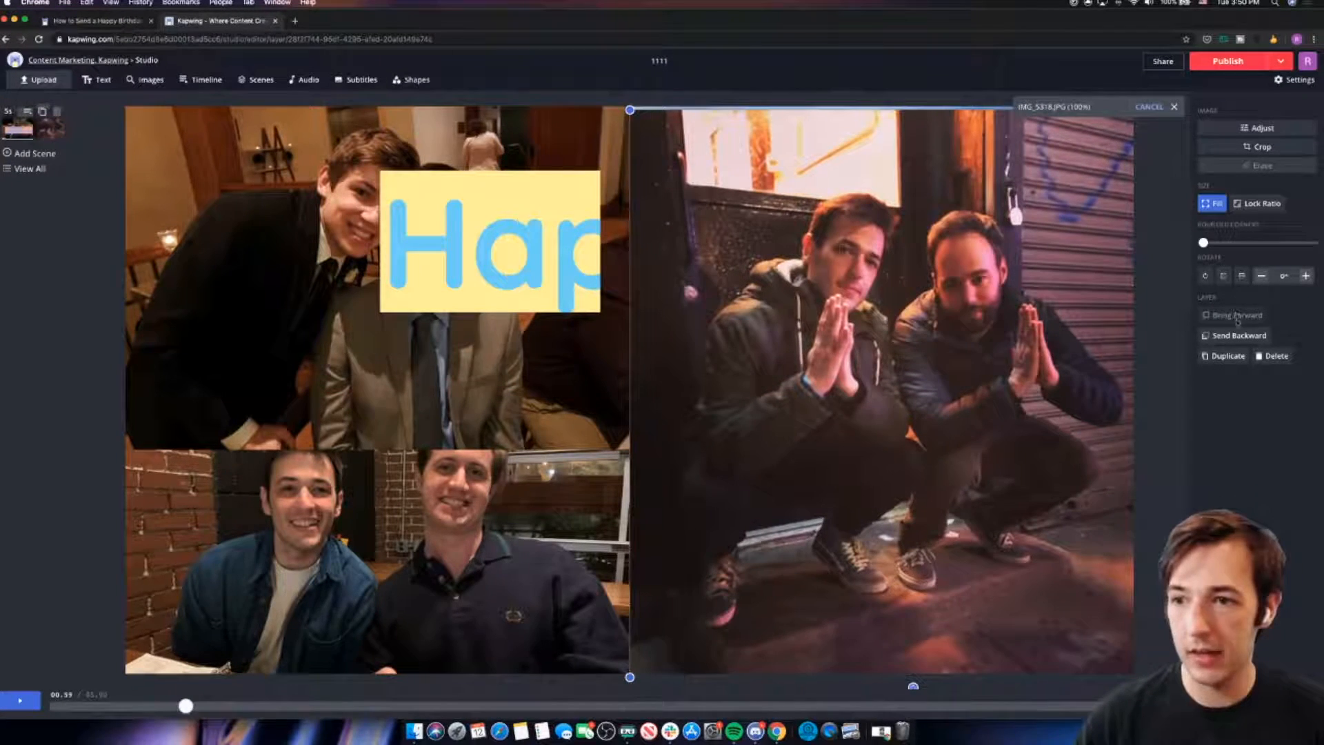
drag(629, 110, 629, 450)
drag(1010, 539, 1005, 494)
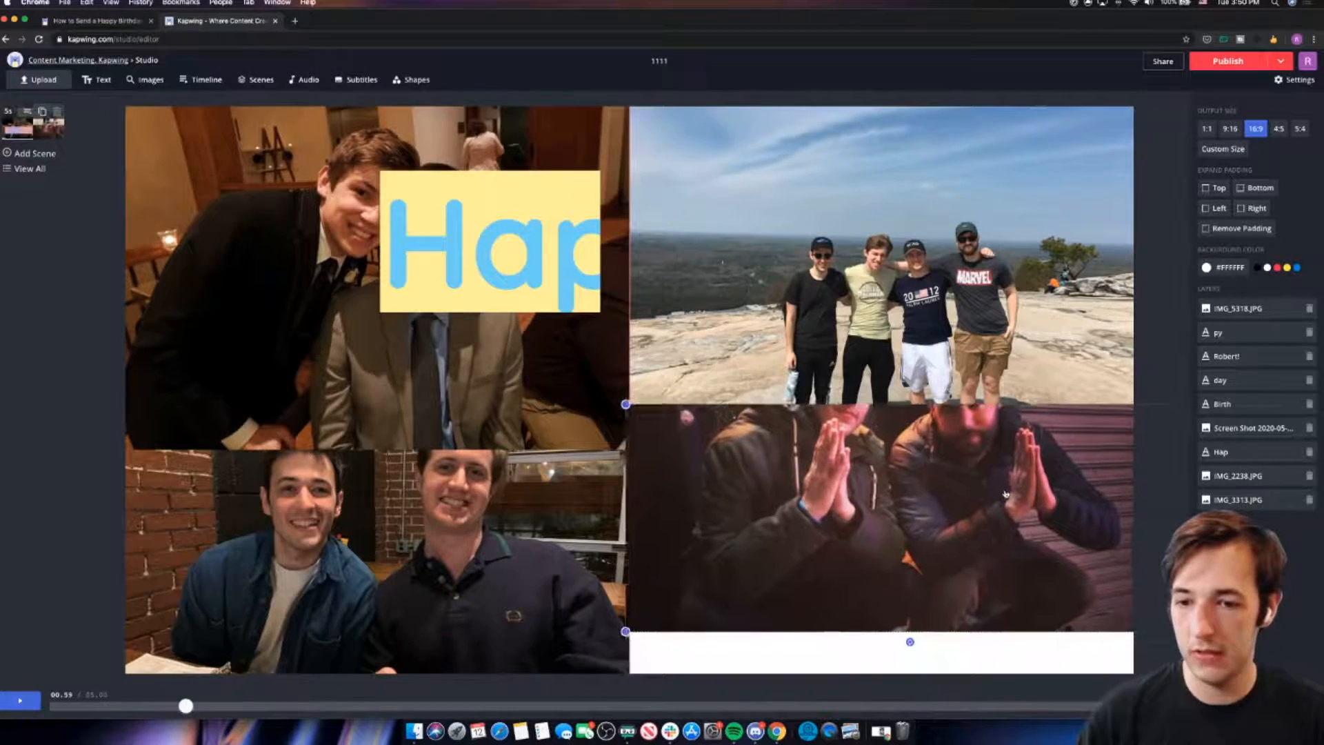
drag(981, 596, 870, 622)
drag(1084, 658, 1082, 559)
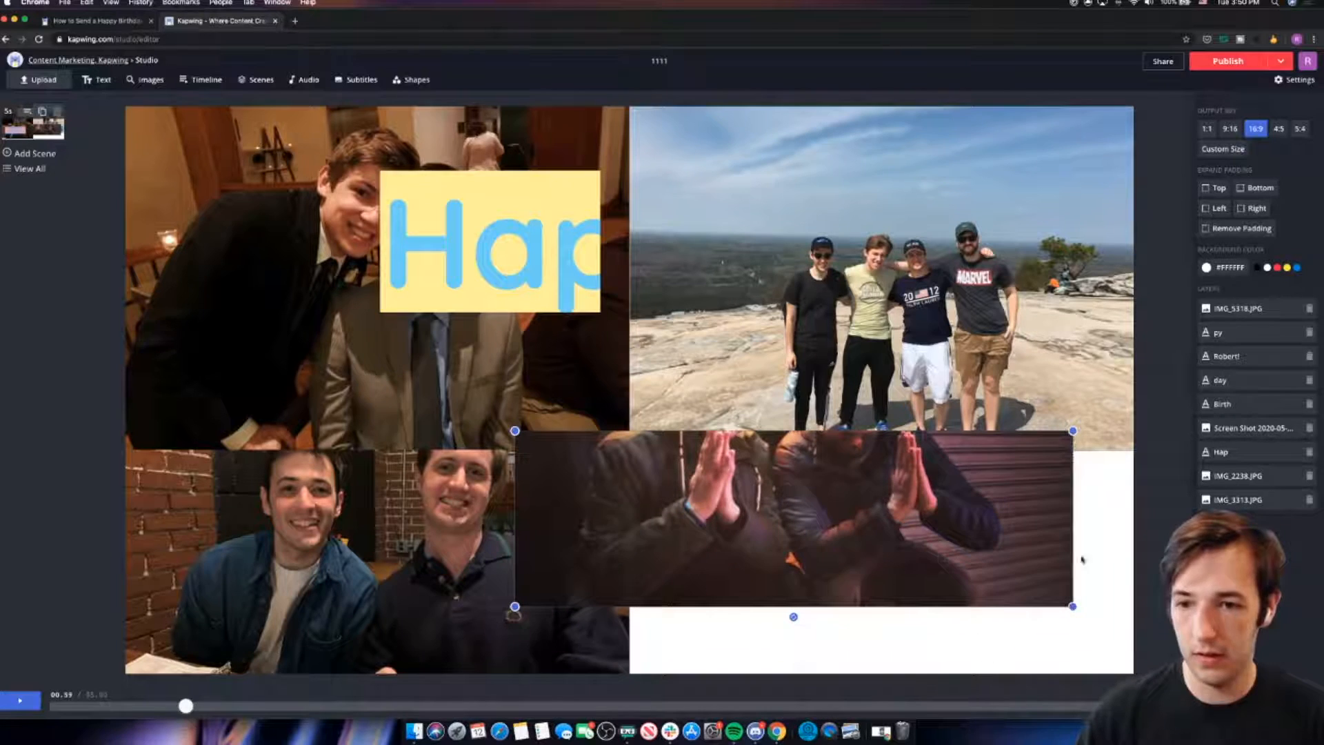
Restore the crop height of IMG_5318.JPG, scale it down and position it to fill the lower-right quarter of the canvas.
drag(1072, 431, 1055, 124)
drag(1055, 639, 1007, 407)
drag(939, 320, 1041, 642)
drag(1110, 445, 1143, 451)
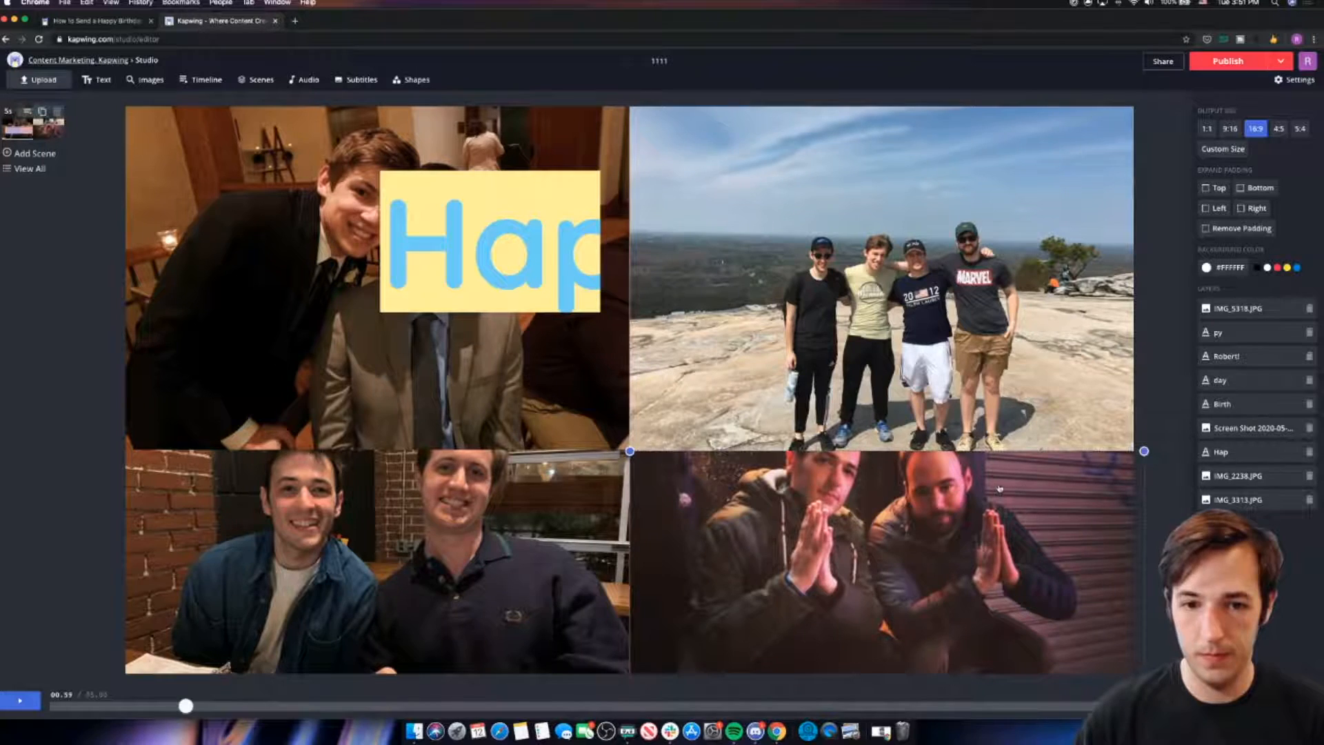
drag(1000, 488, 1000, 486)
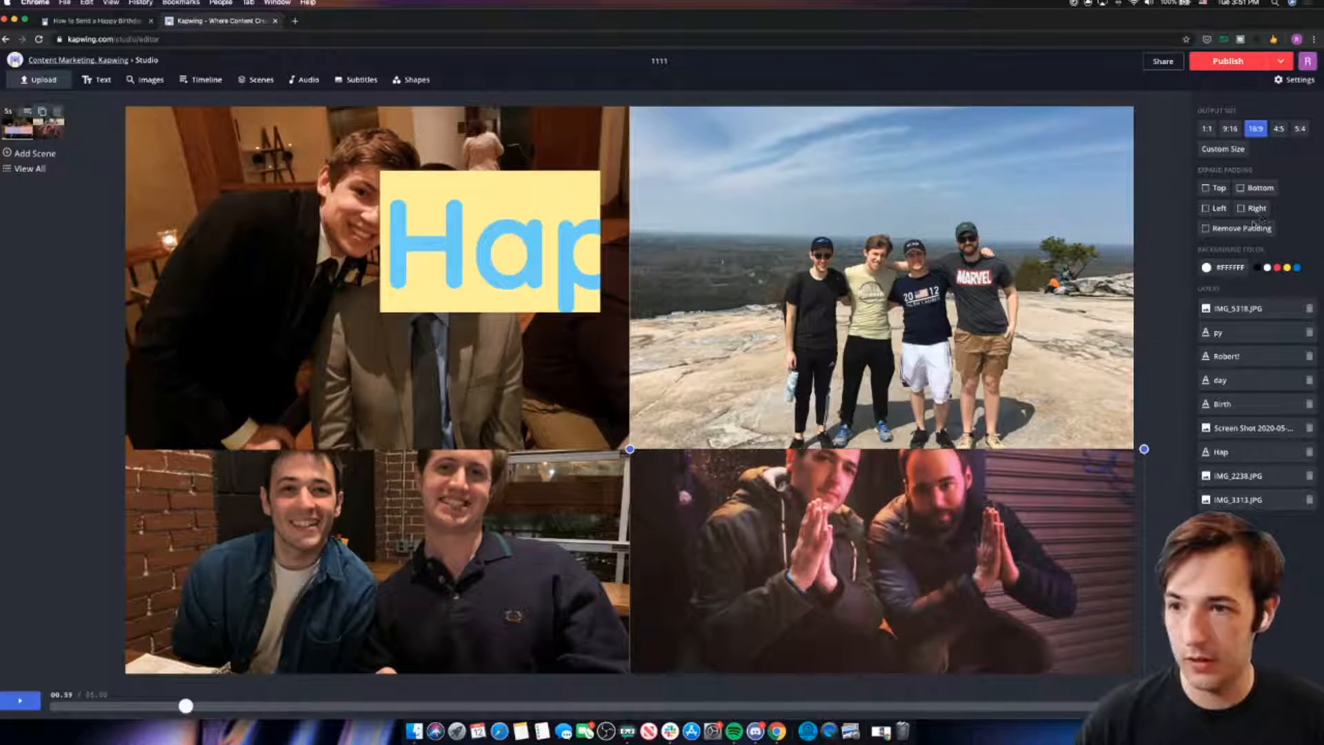
Send the IMG_5318.JPG layer backward until it sits behind all the other layers.
click(1276, 308)
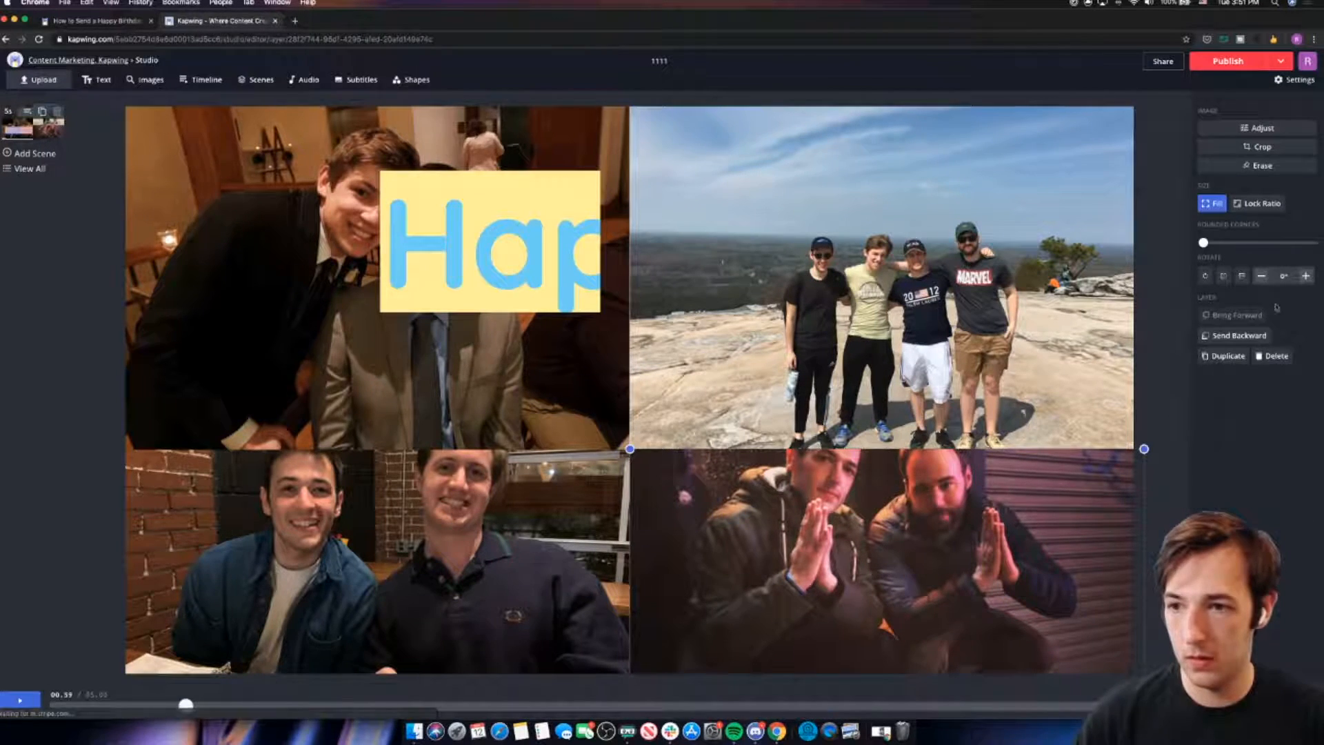
click(1233, 340)
click(1234, 339)
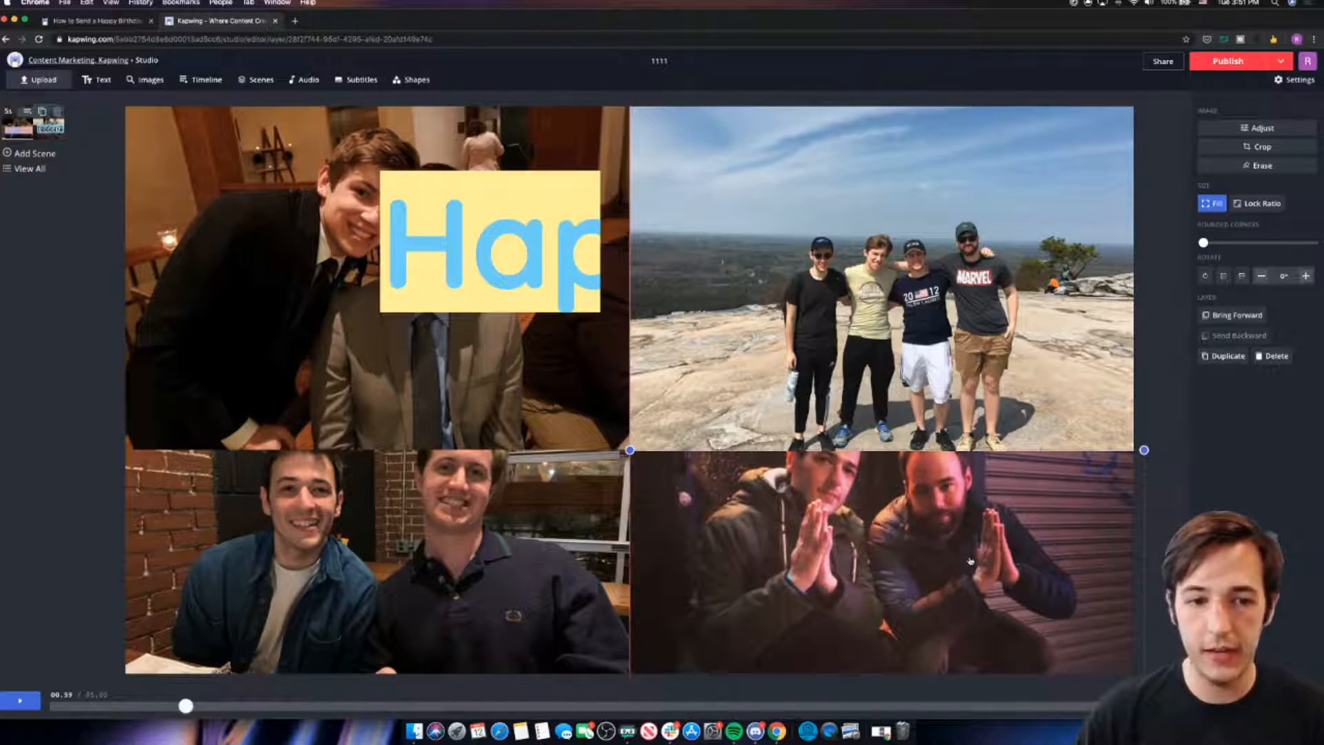
click(724, 331)
click(194, 319)
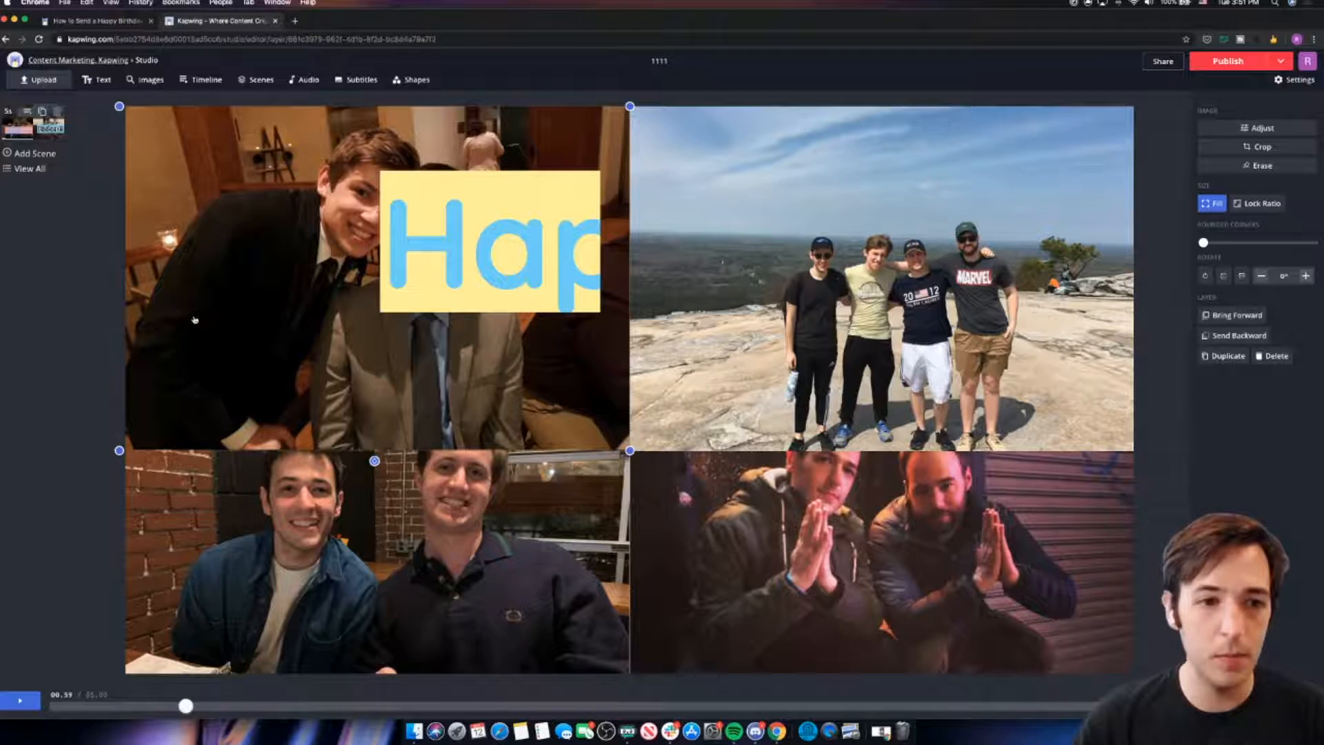
Apply a blur of 3 to the upper-left and upper-right photos.
click(1262, 129)
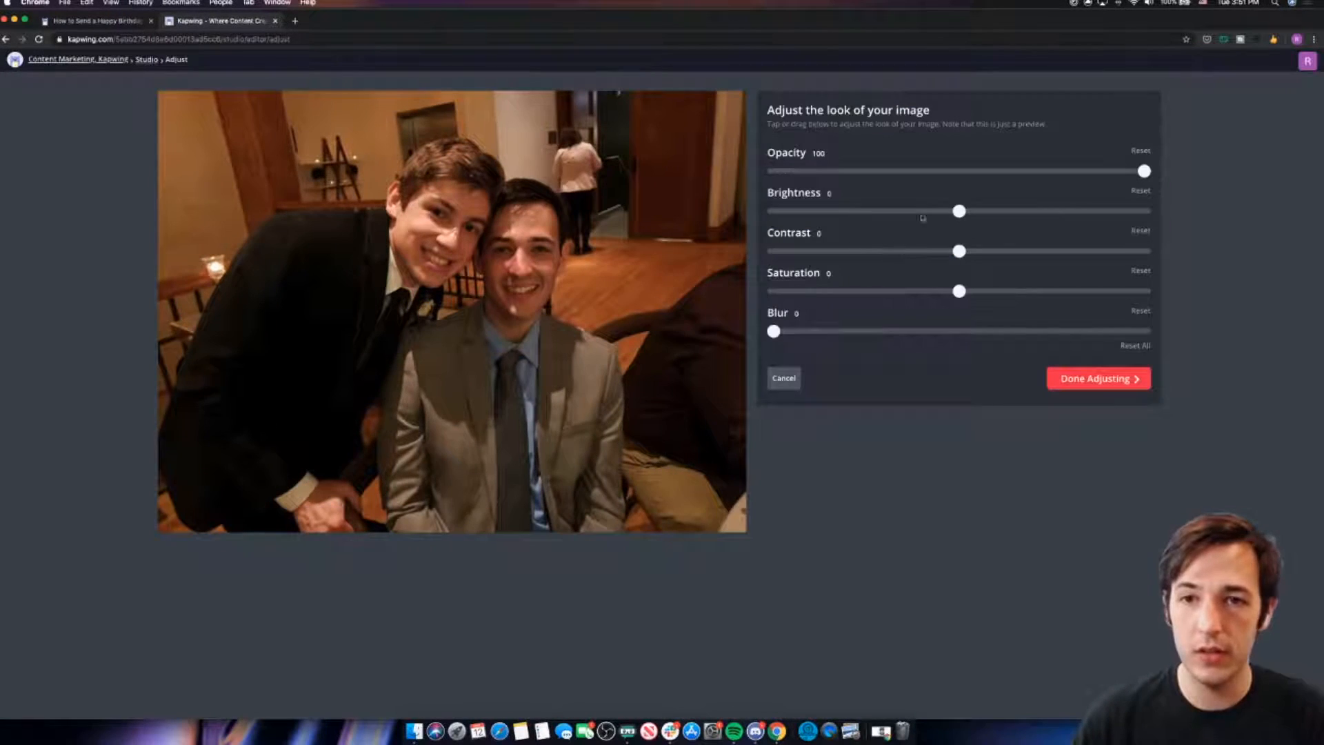
mouse_move(773, 331)
mouse_down()
mouse_move(815, 331)
mouse_move(796, 333)
mouse_up()
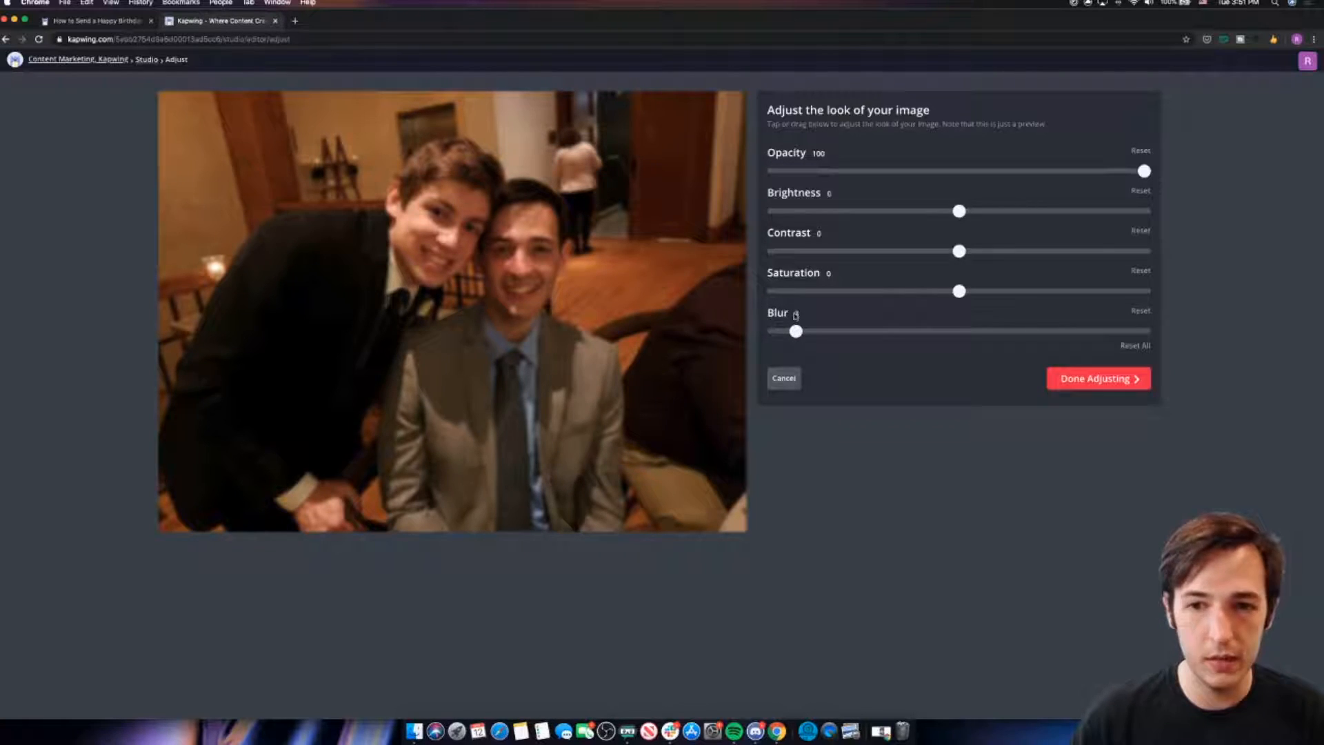
click(1070, 378)
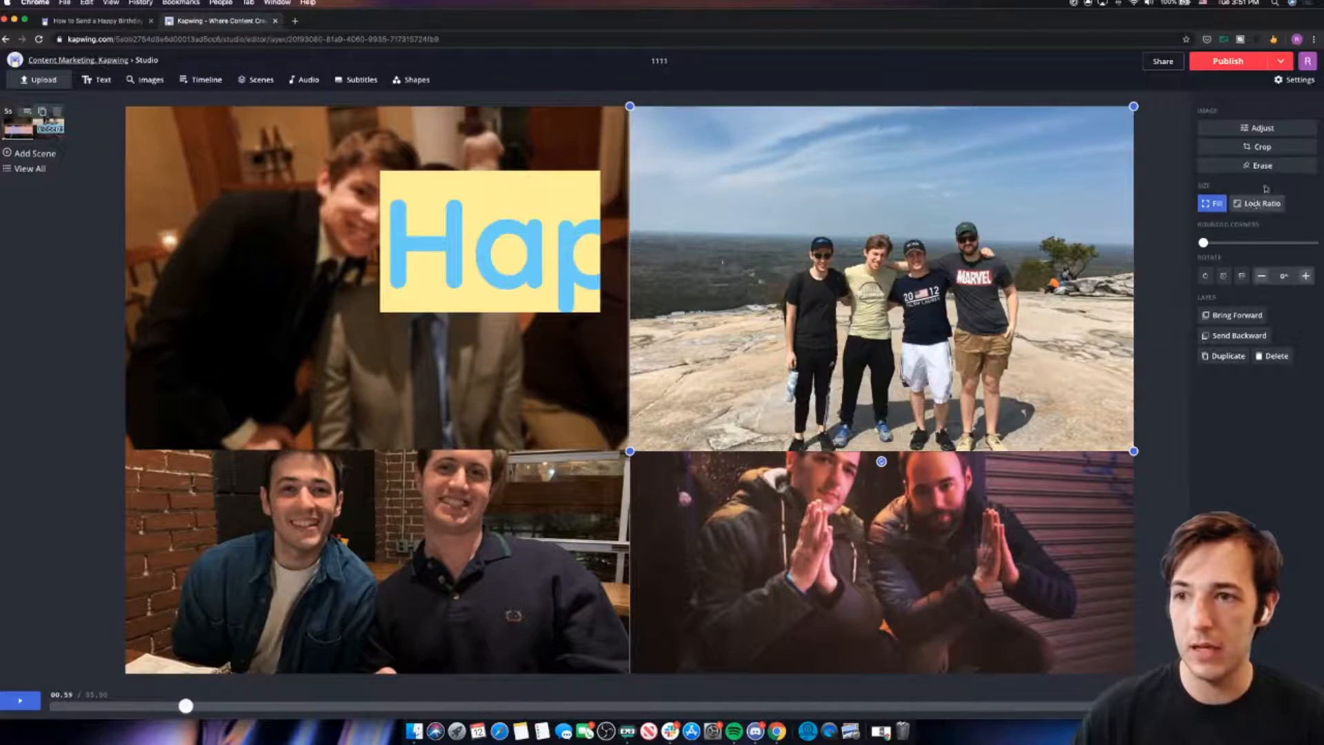
click(1246, 128)
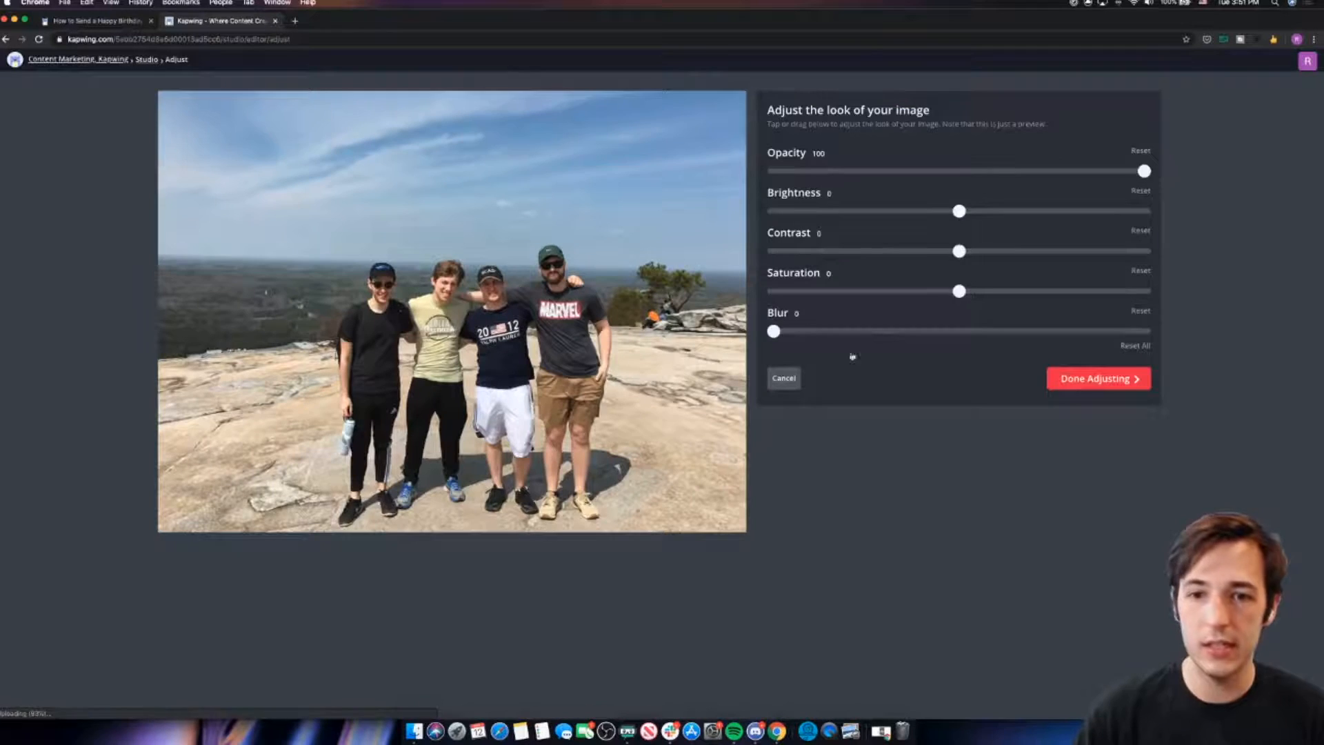
drag(781, 331, 797, 333)
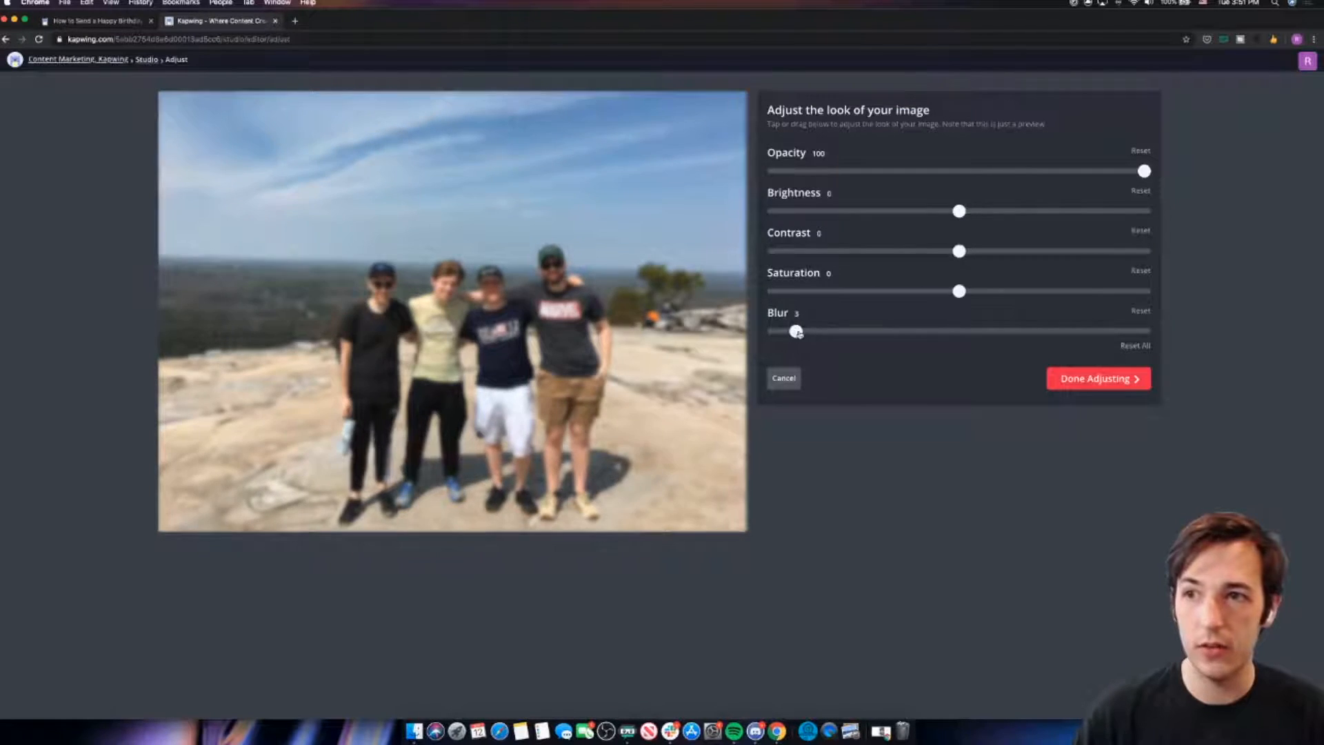
click(1062, 377)
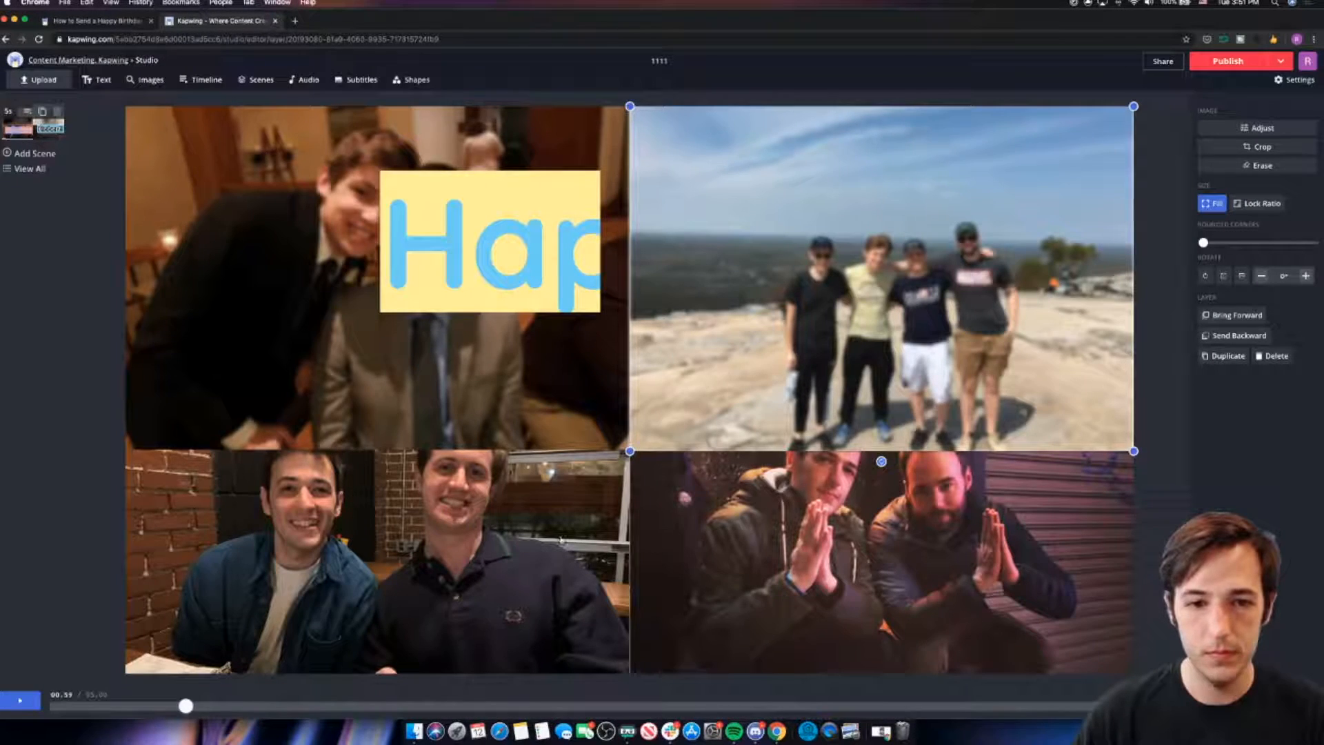
Apply a blur of 3 to the lower-left and lower-right photos.
click(561, 540)
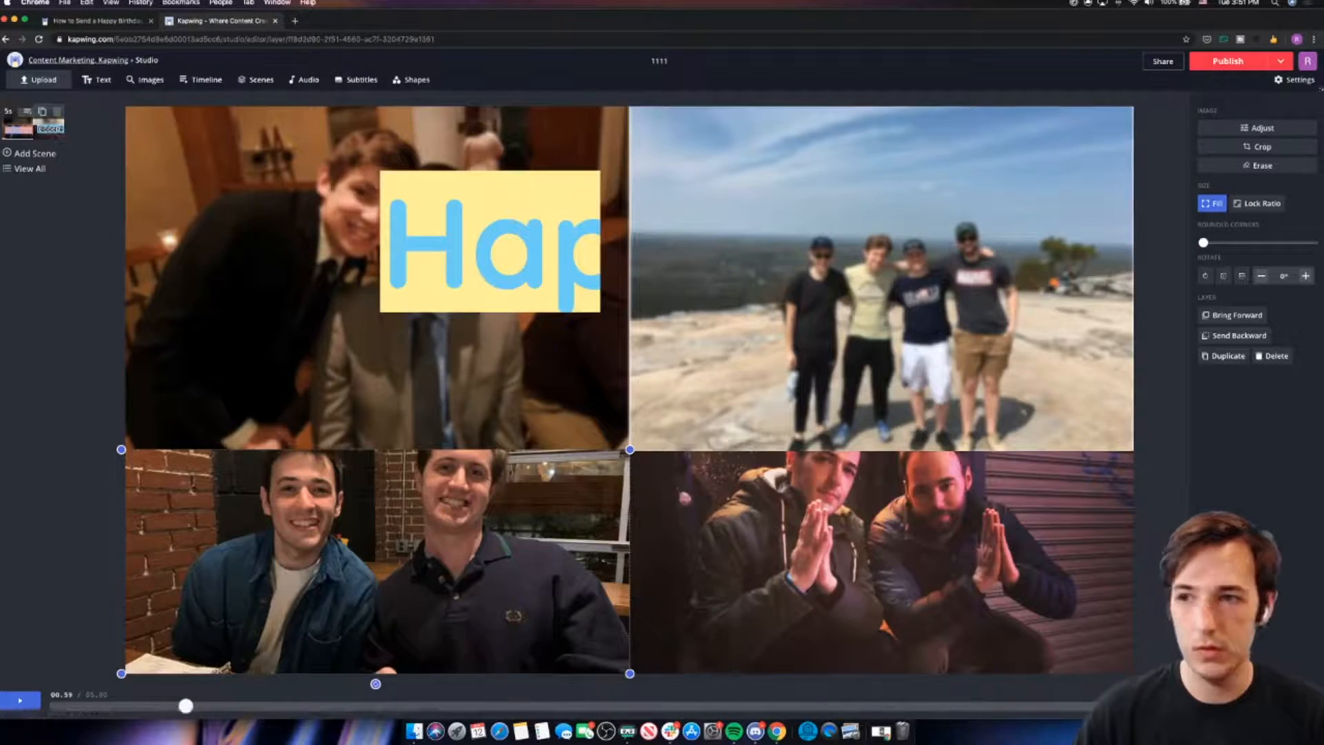
click(1259, 128)
drag(775, 333, 795, 334)
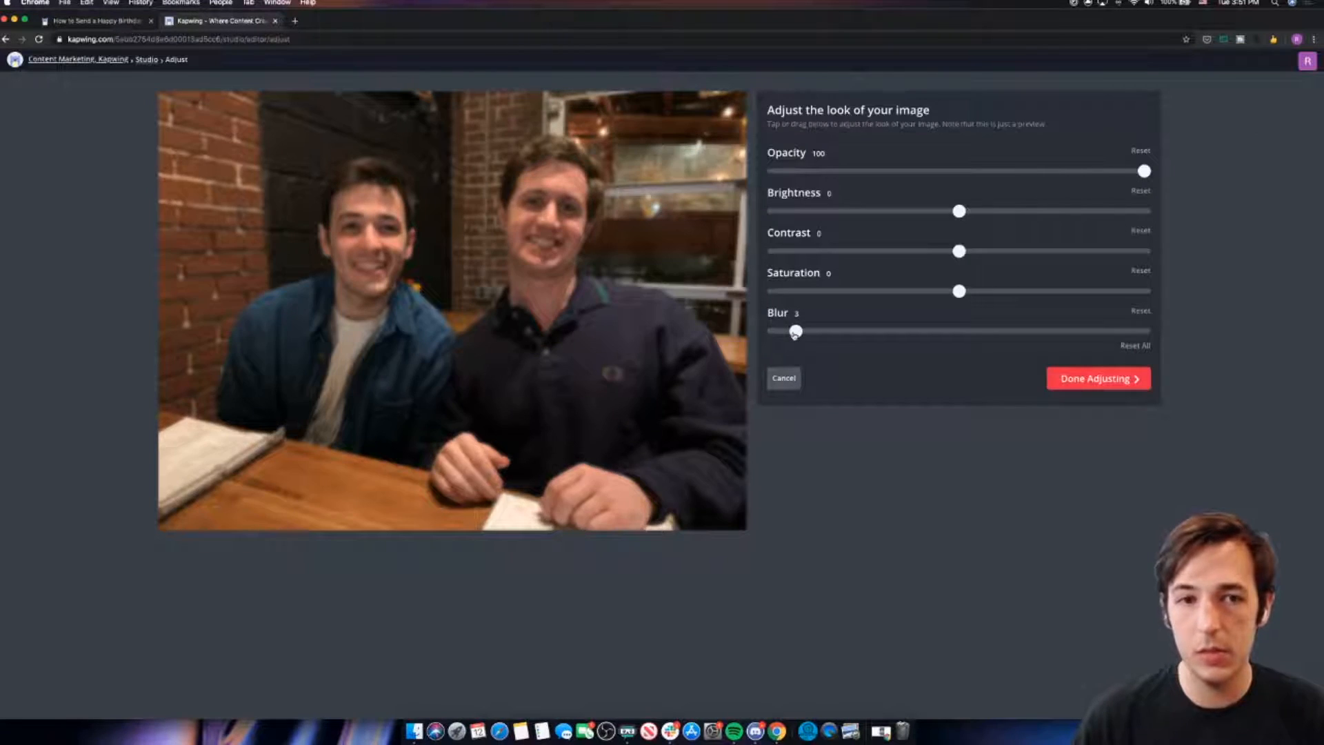
click(1100, 382)
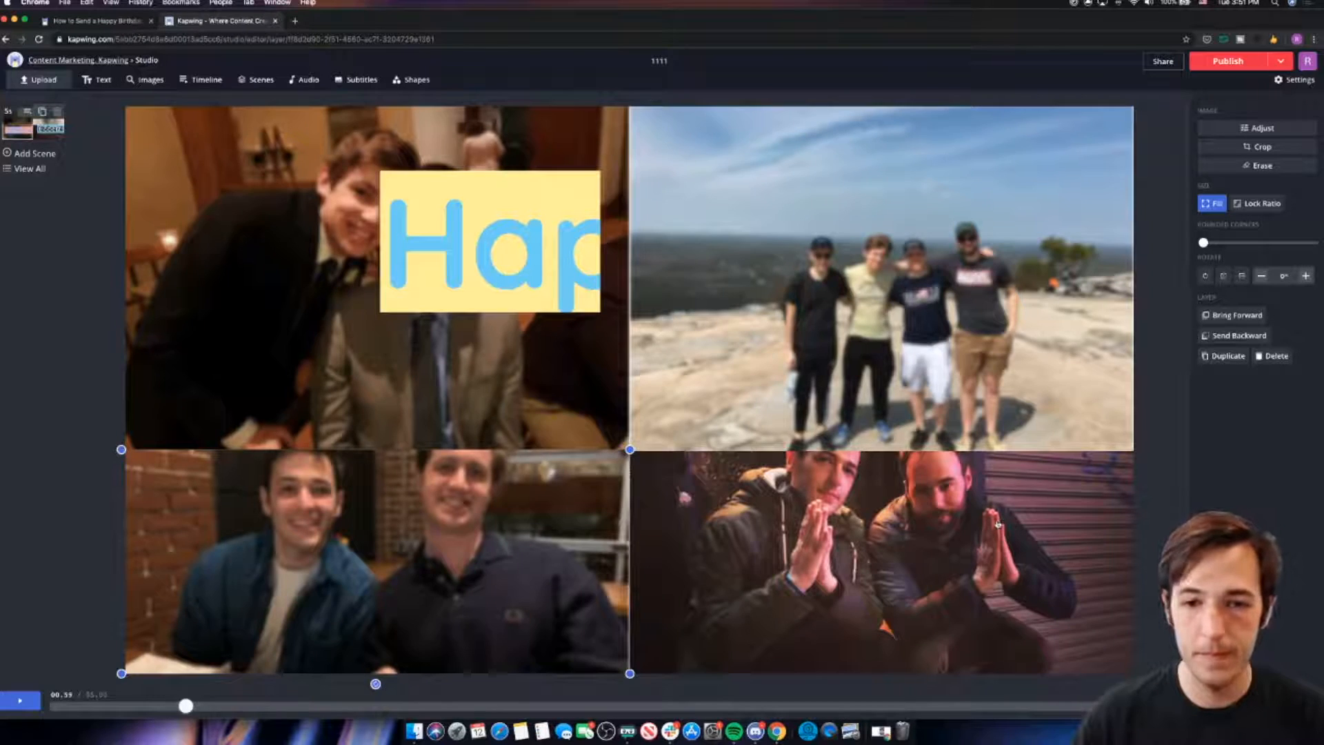
click(997, 525)
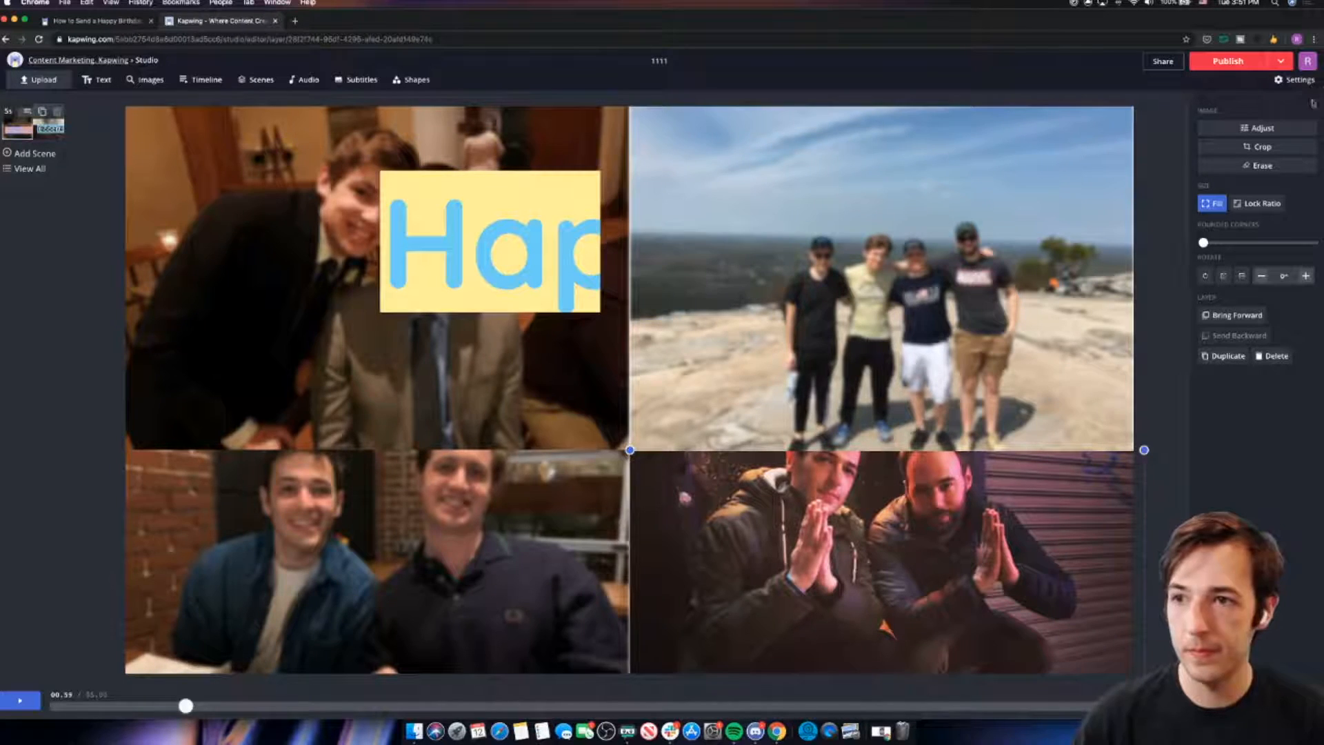
click(1258, 128)
drag(768, 331, 796, 332)
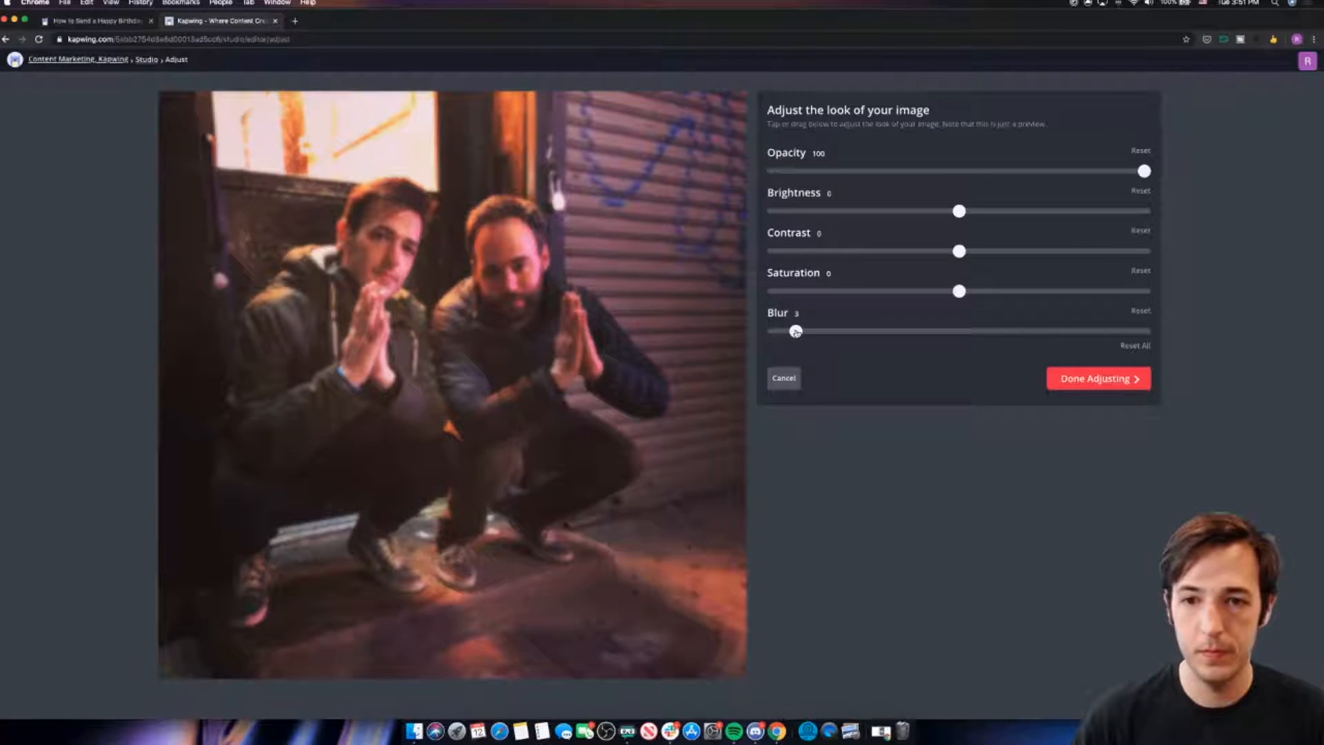
click(1078, 378)
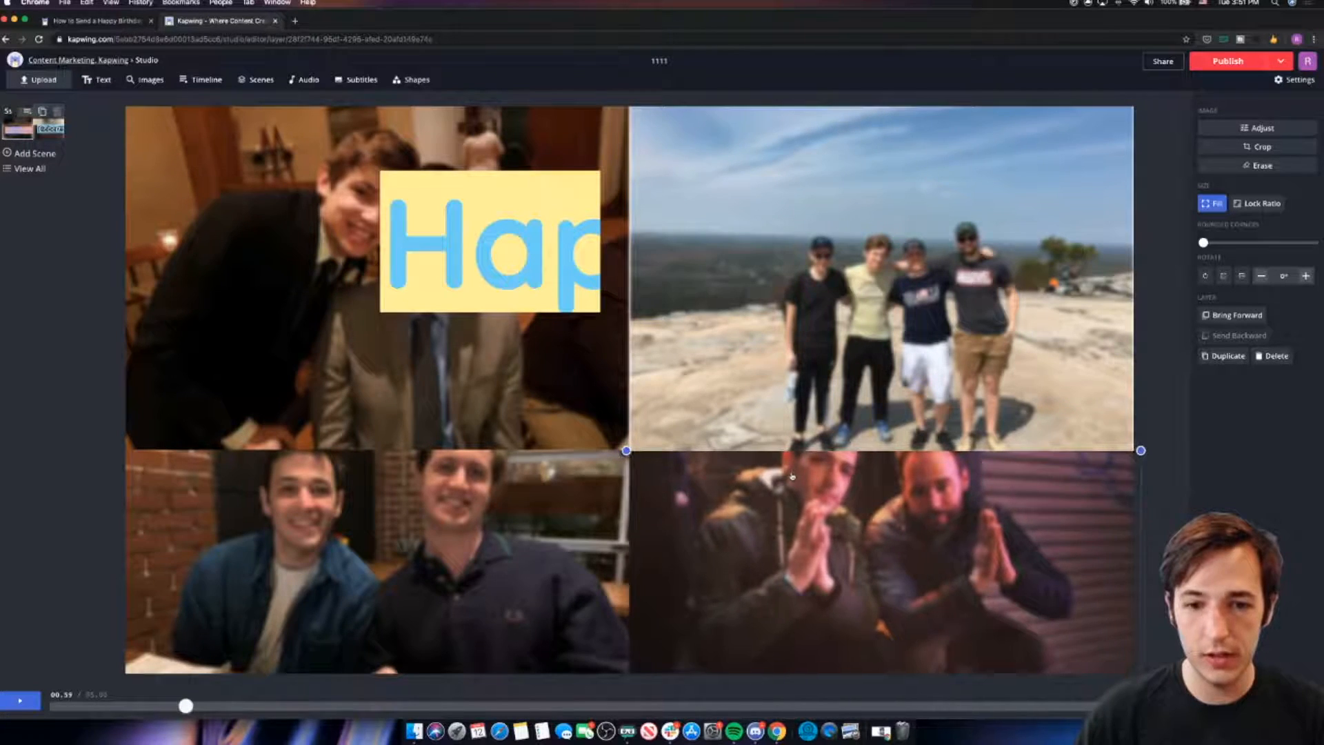
Nudge the upper-right photo slightly left and realign it with the lower-right photo beneath it.
drag(869, 342, 866, 342)
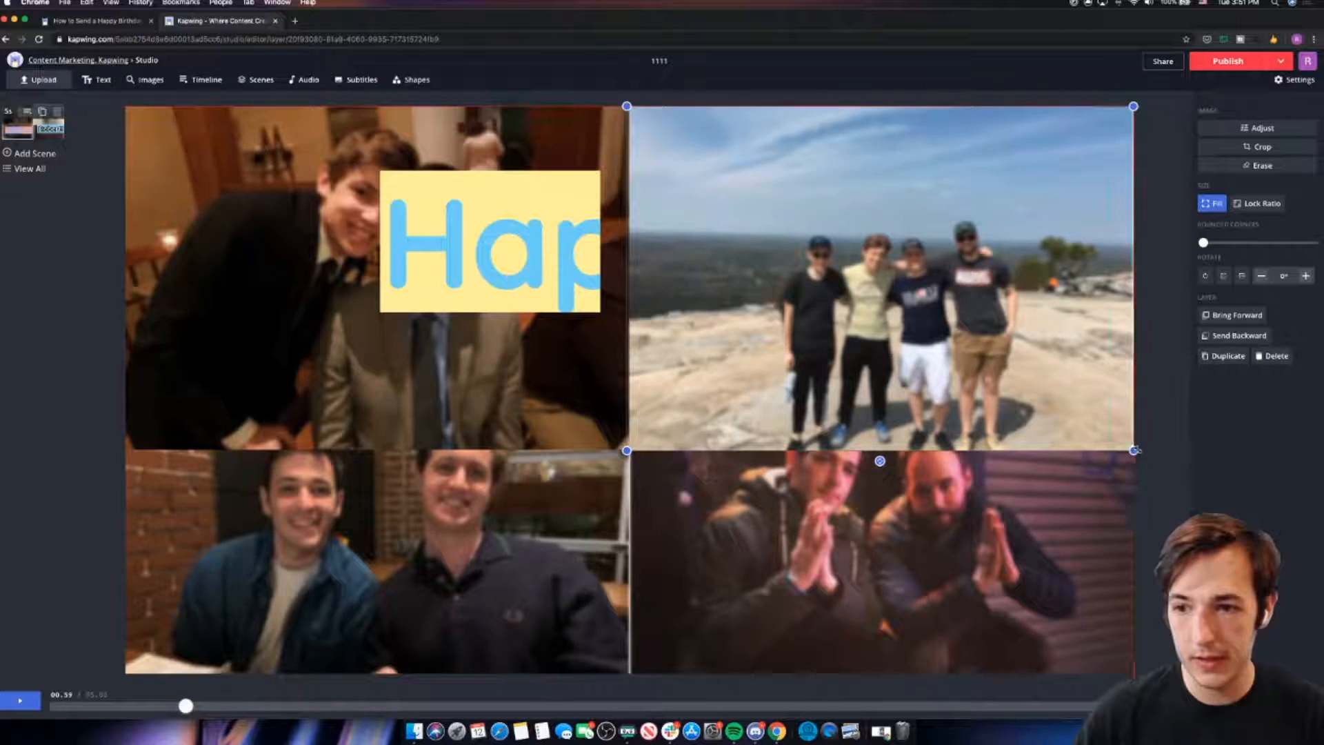
click(794, 558)
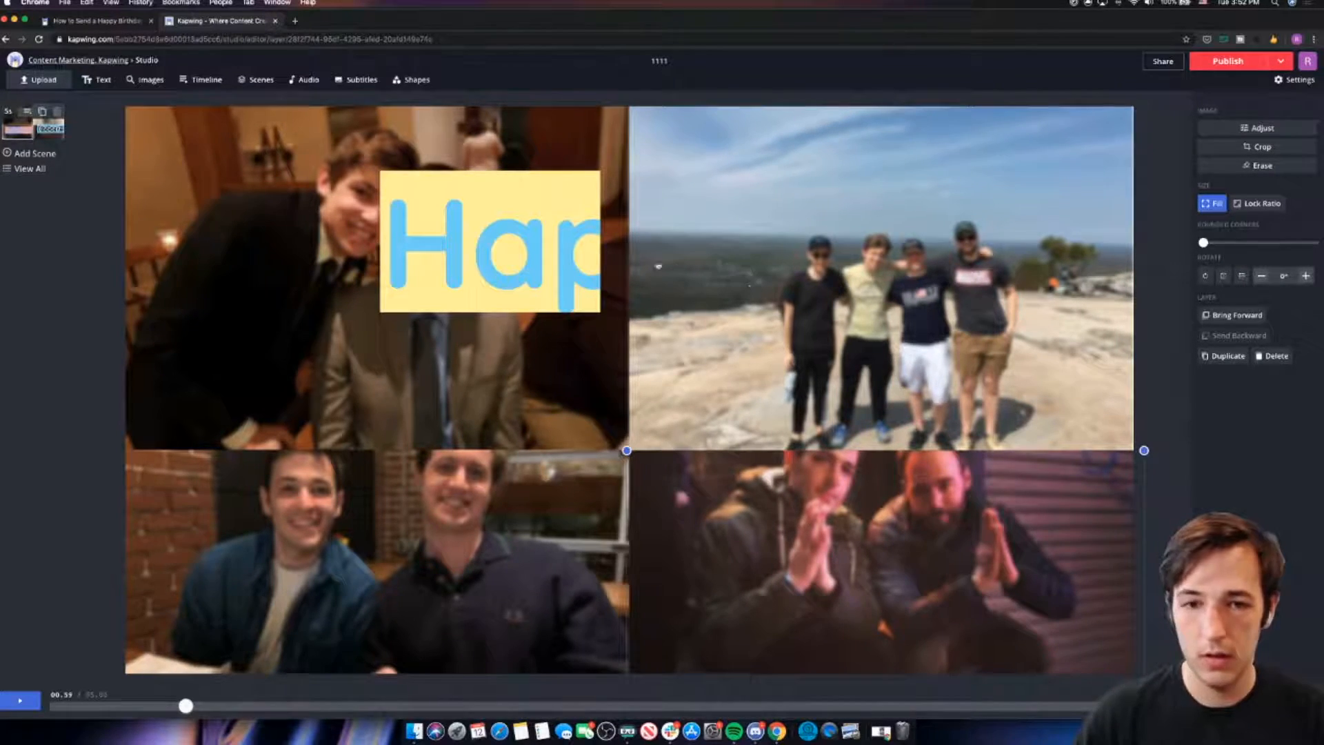
Open the layer timeline and play the animation to see when each word appears.
click(196, 81)
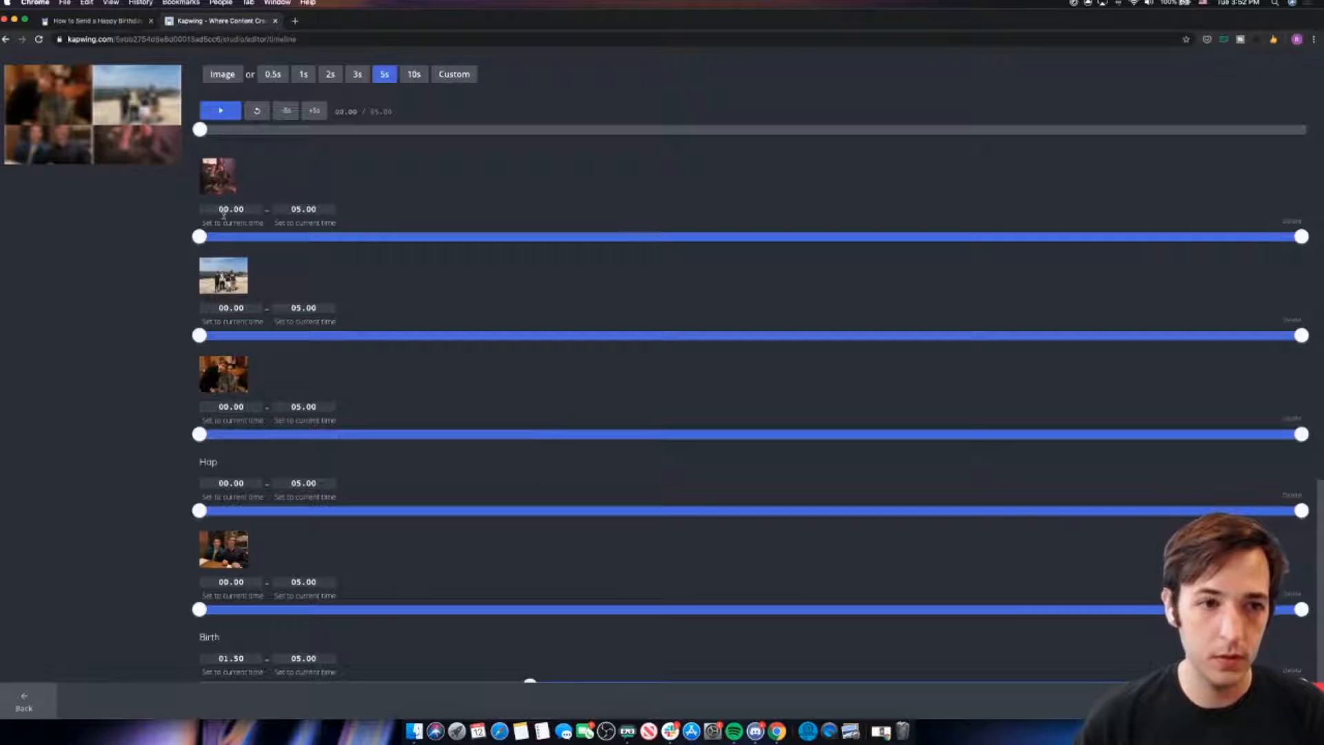
click(224, 118)
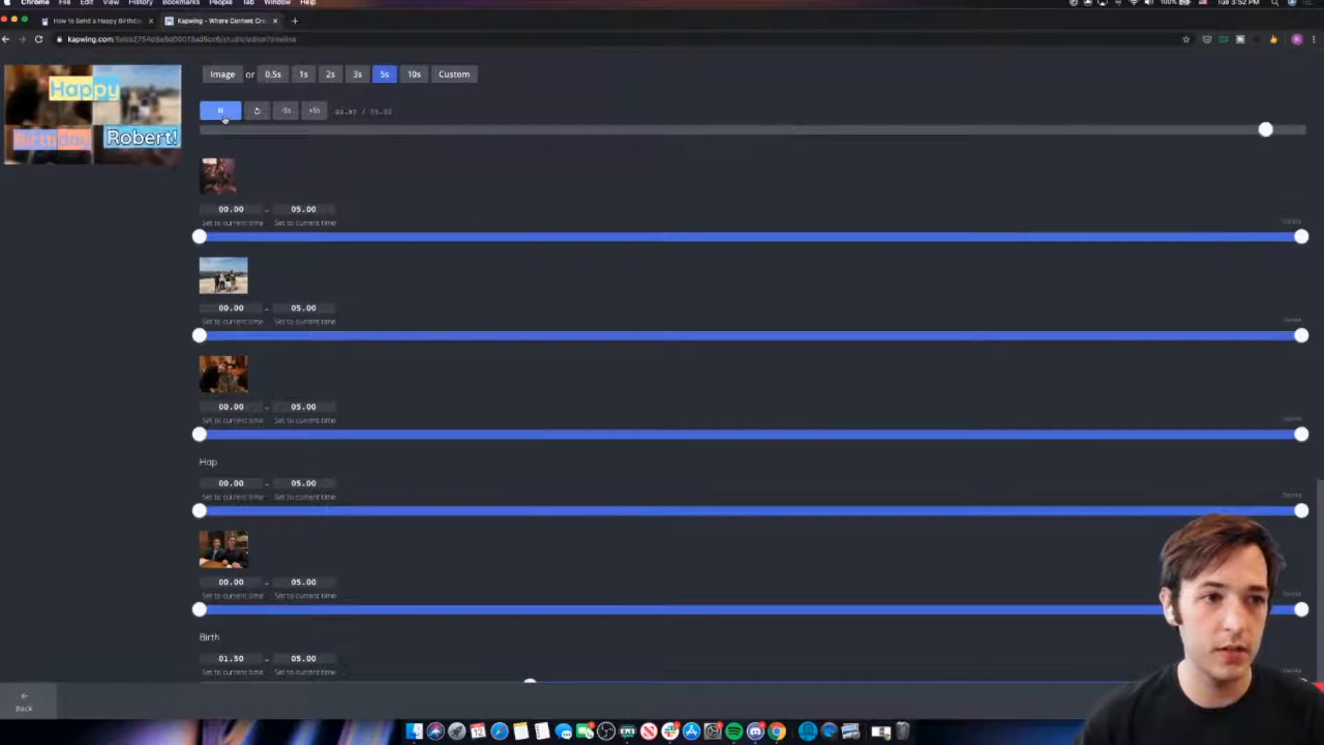
click(224, 119)
click(224, 119)
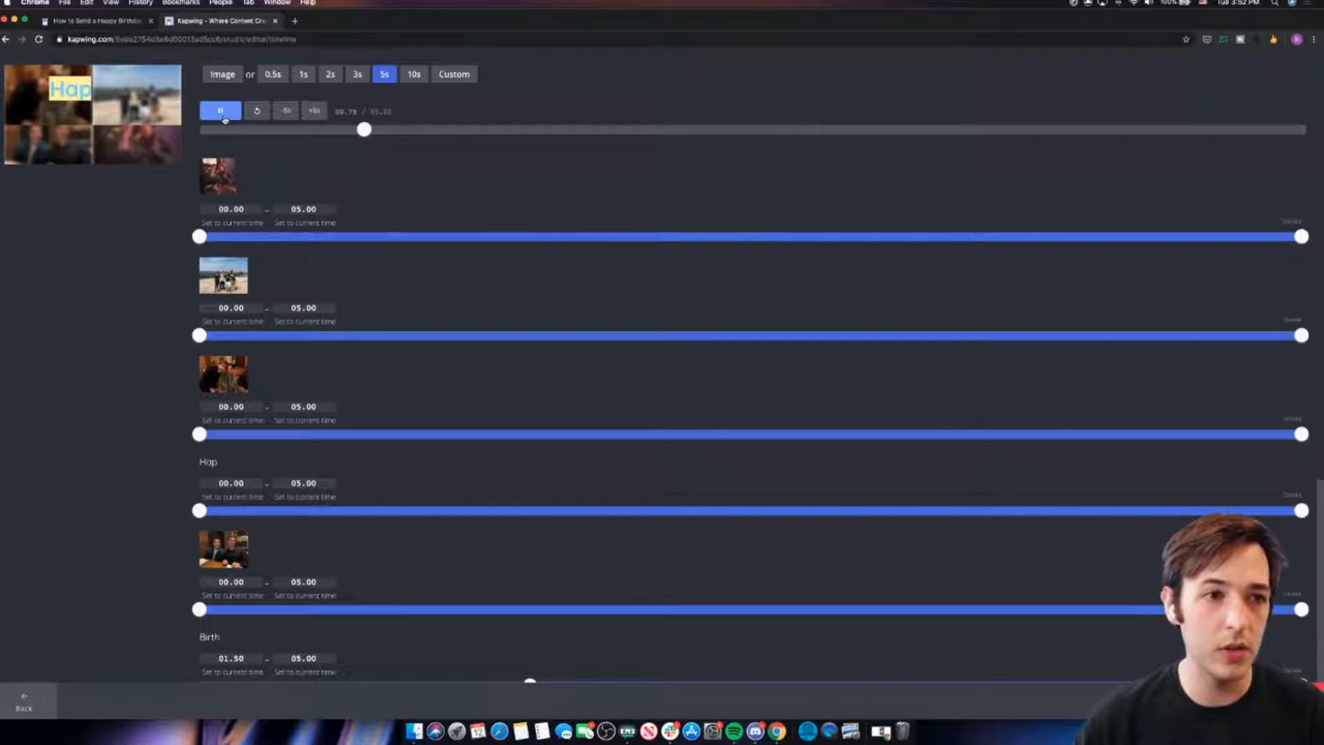
click(221, 115)
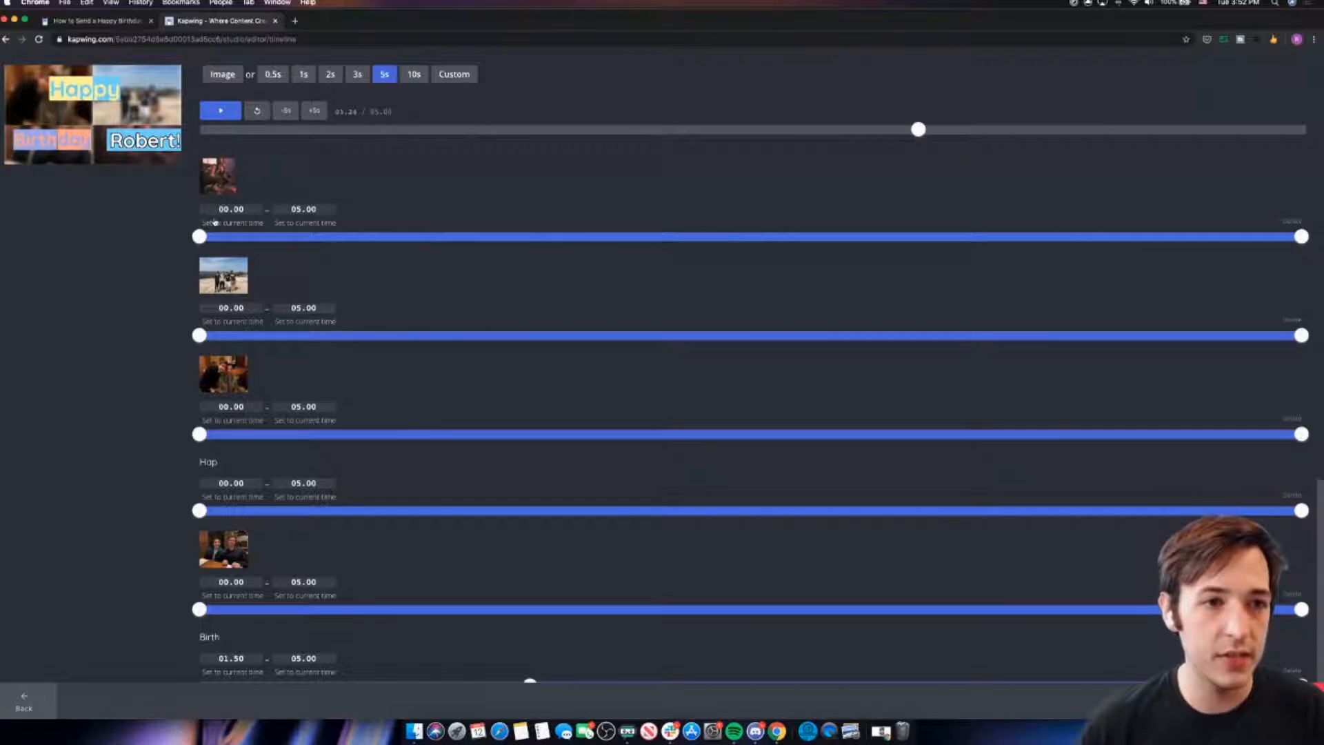
Examine the start and end times of all photo and text layers in the timeline.
scroll(304, 368, down, 5)
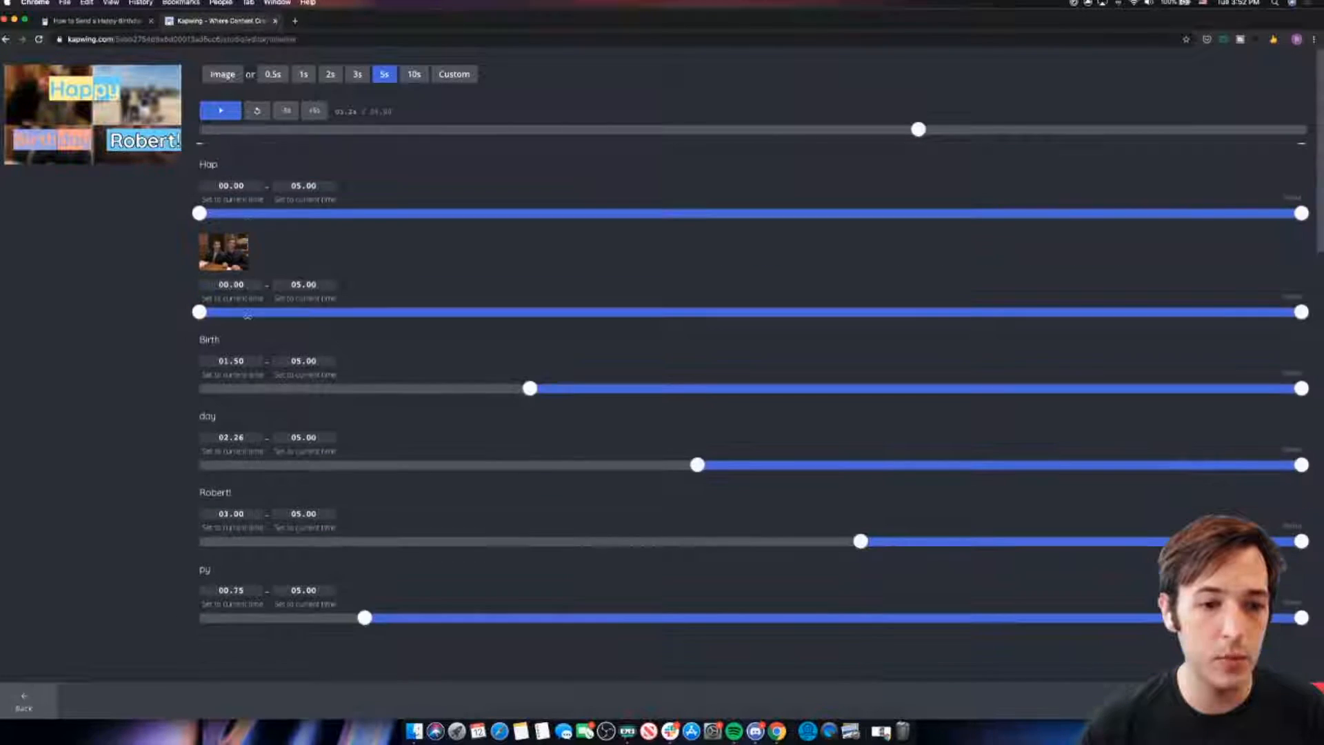
scroll(317, 369, up, 4)
scroll(329, 370, down, 4)
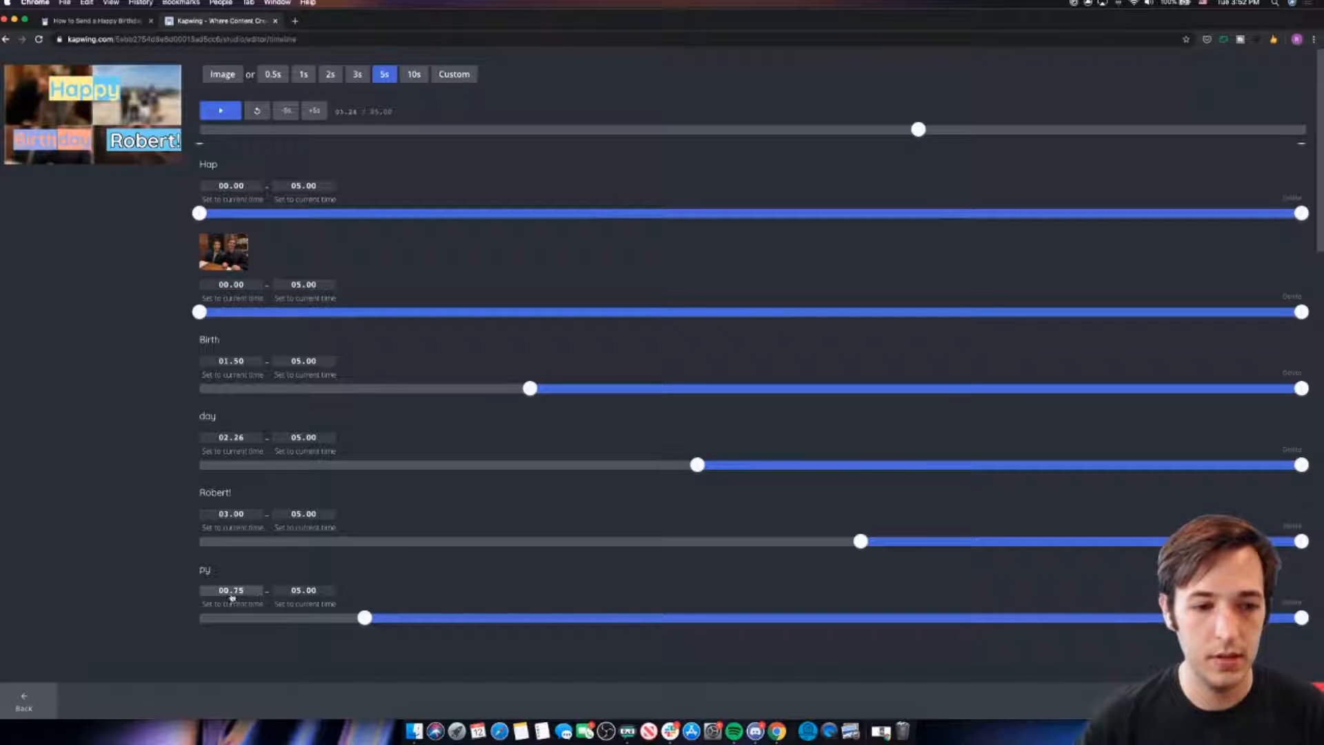
scroll(303, 447, up, 5)
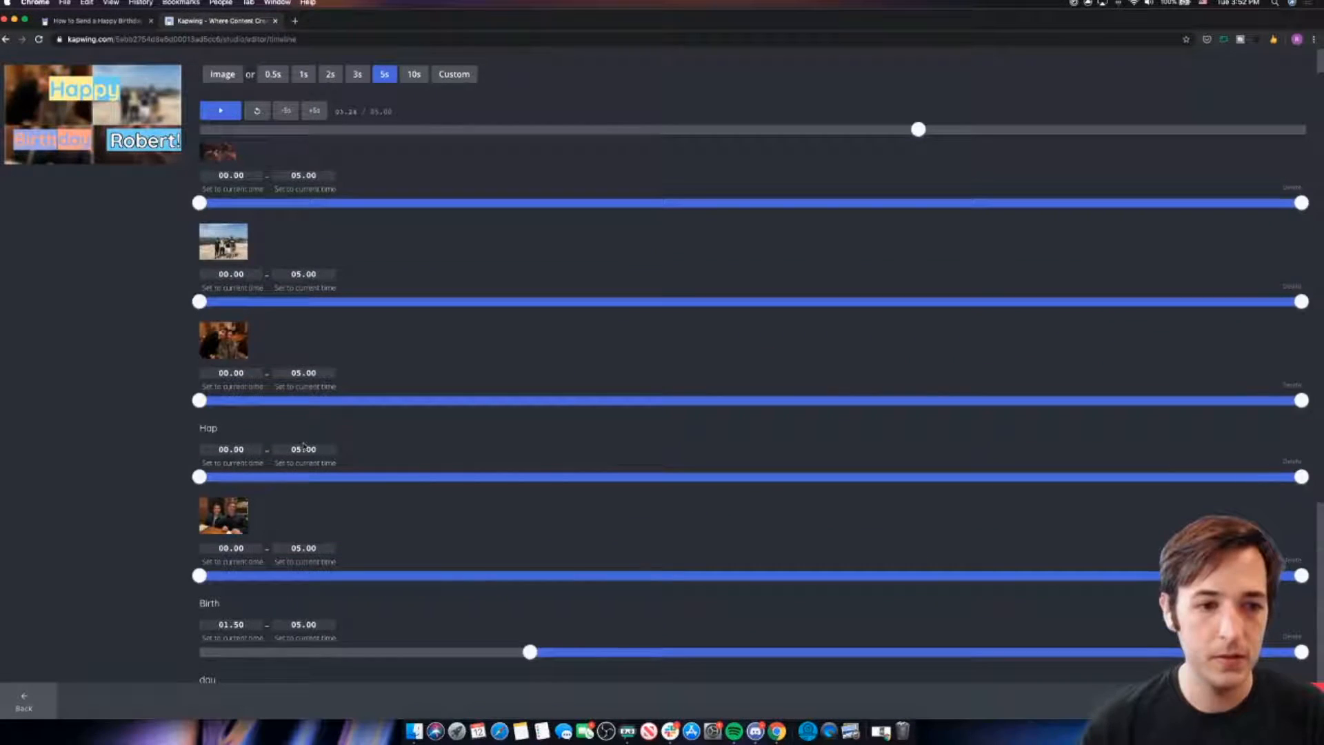
scroll(218, 269, up, 1)
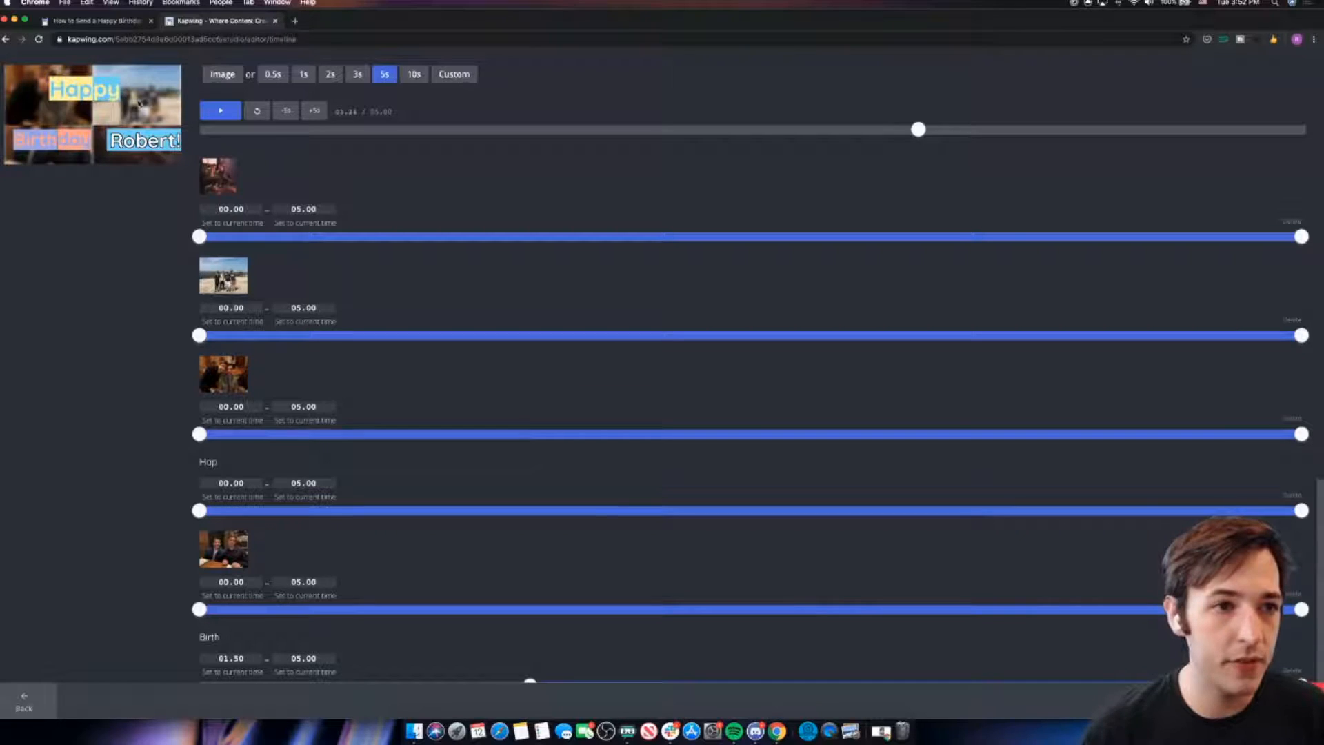
scroll(207, 289, down, 3)
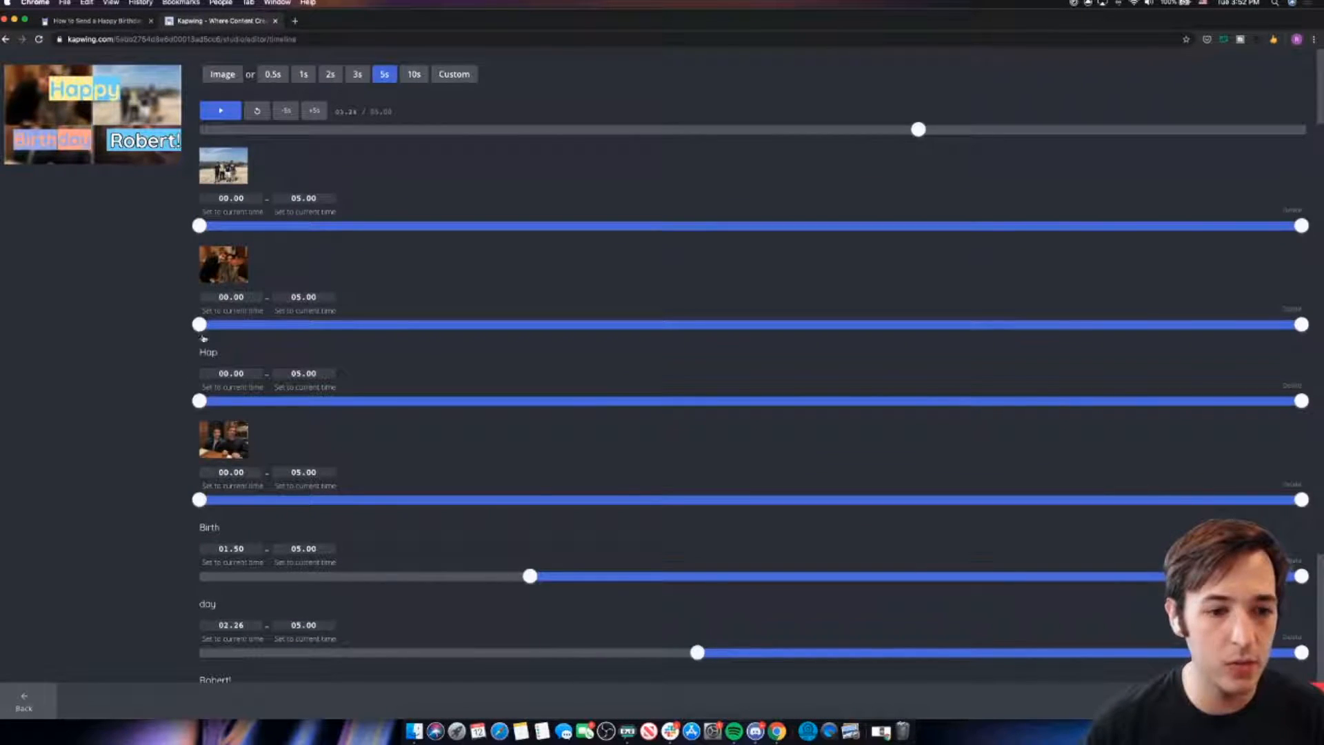
scroll(204, 338, down, 3)
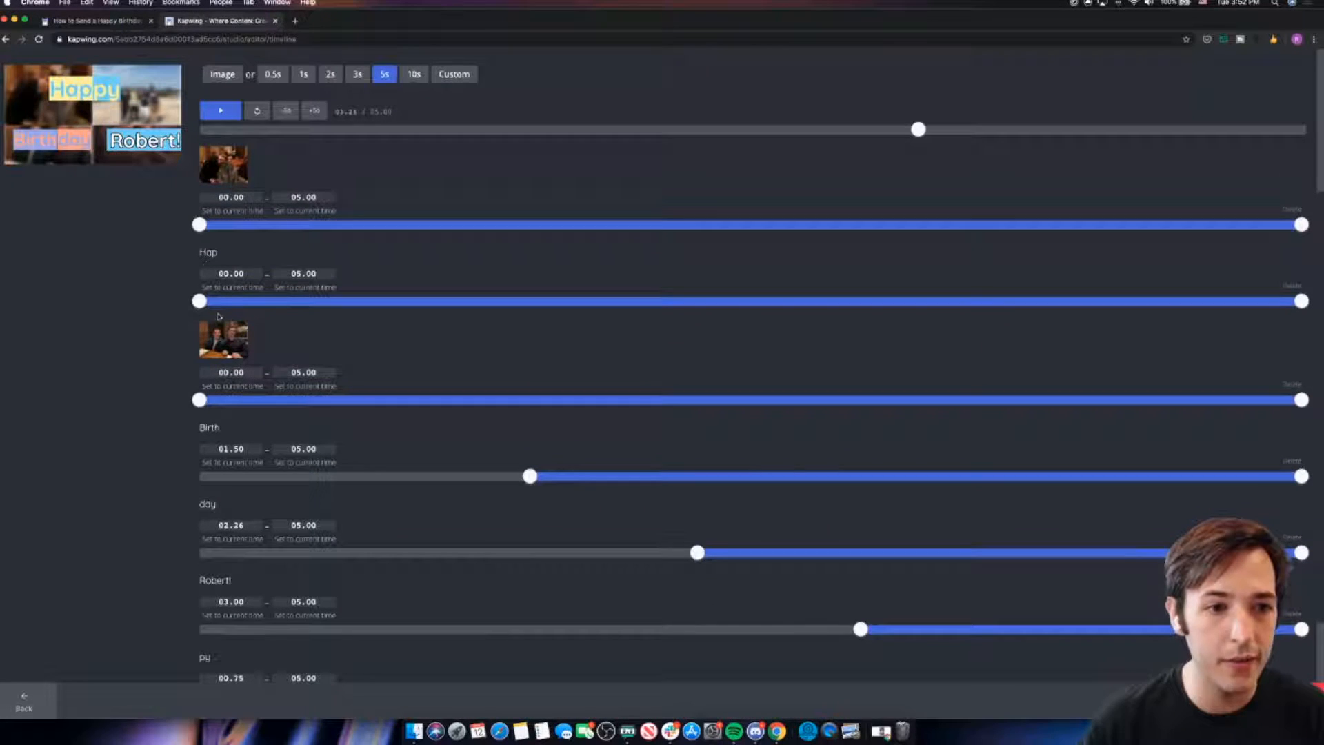
scroll(219, 316, down, 2)
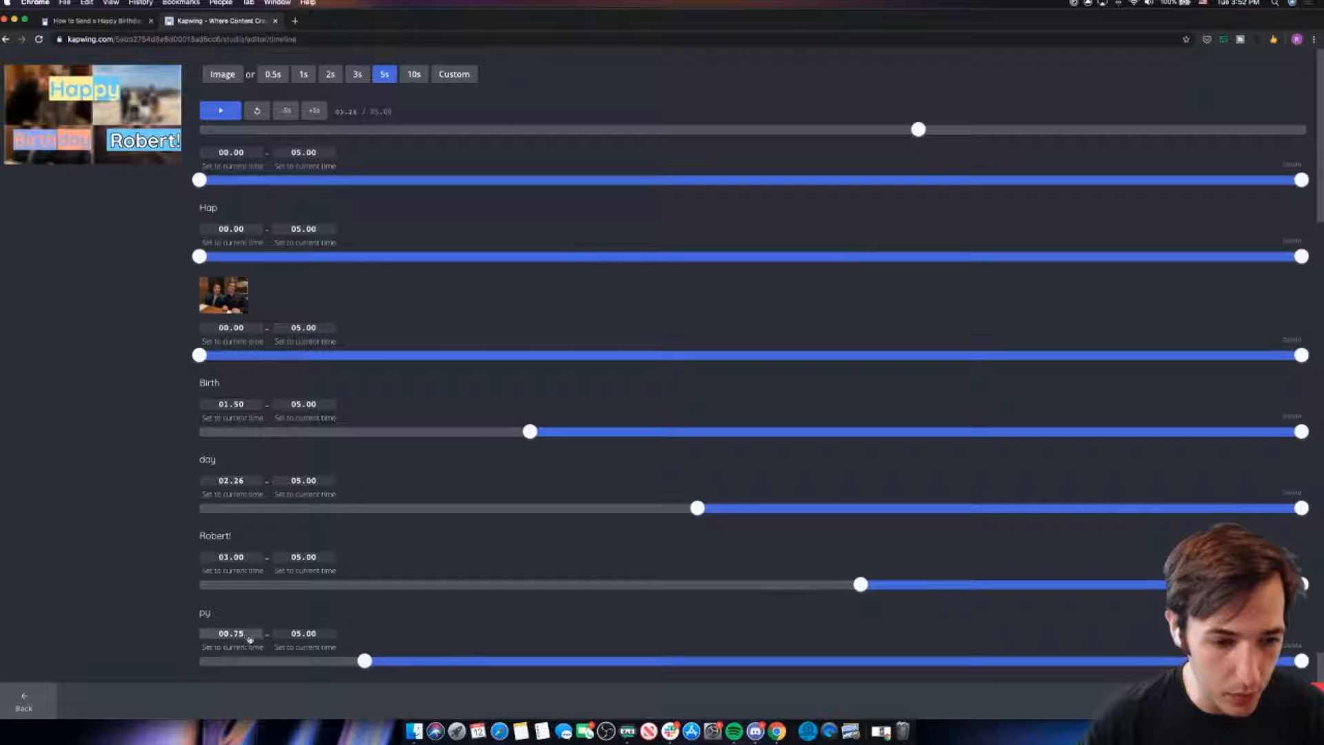
scroll(251, 503, up, 1)
scroll(200, 394, up, 5)
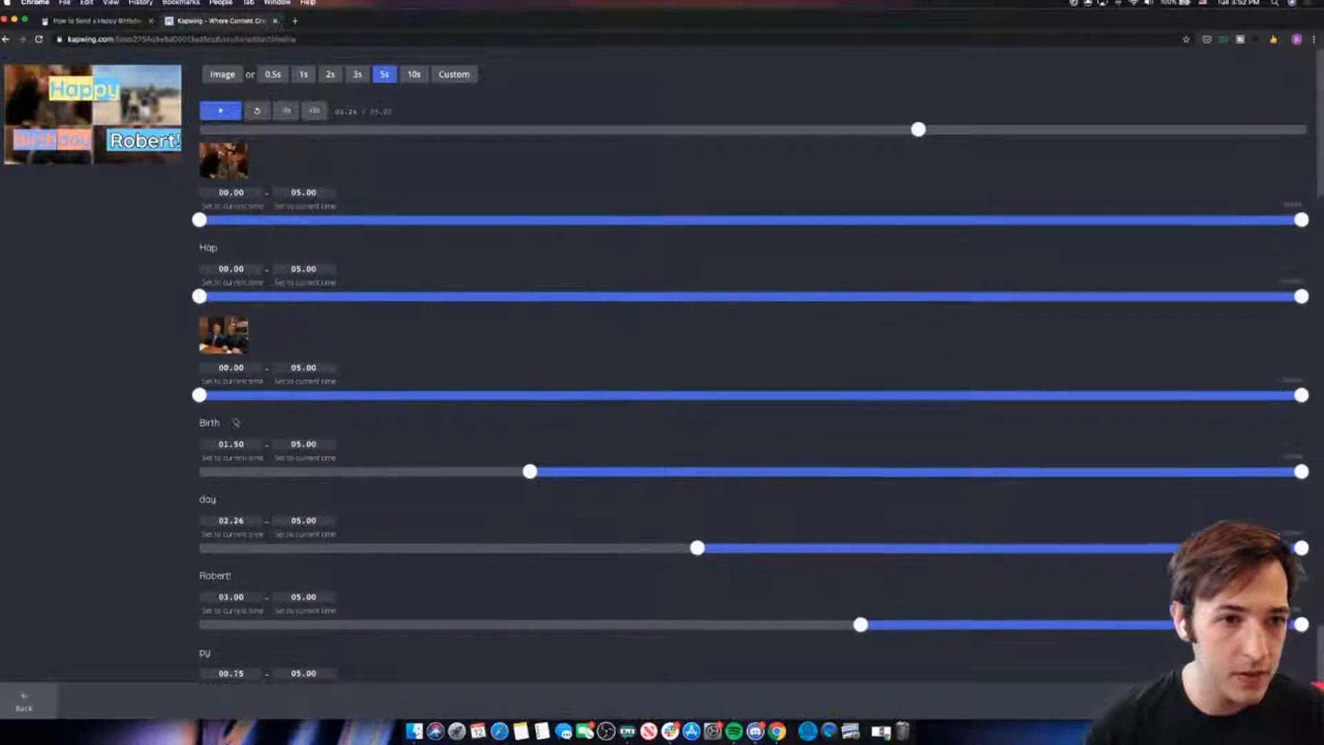
Set the start time of the upper-right group photo to 00.75 so it appears with the "py" text.
drag(200, 208, 368, 210)
click(231, 181)
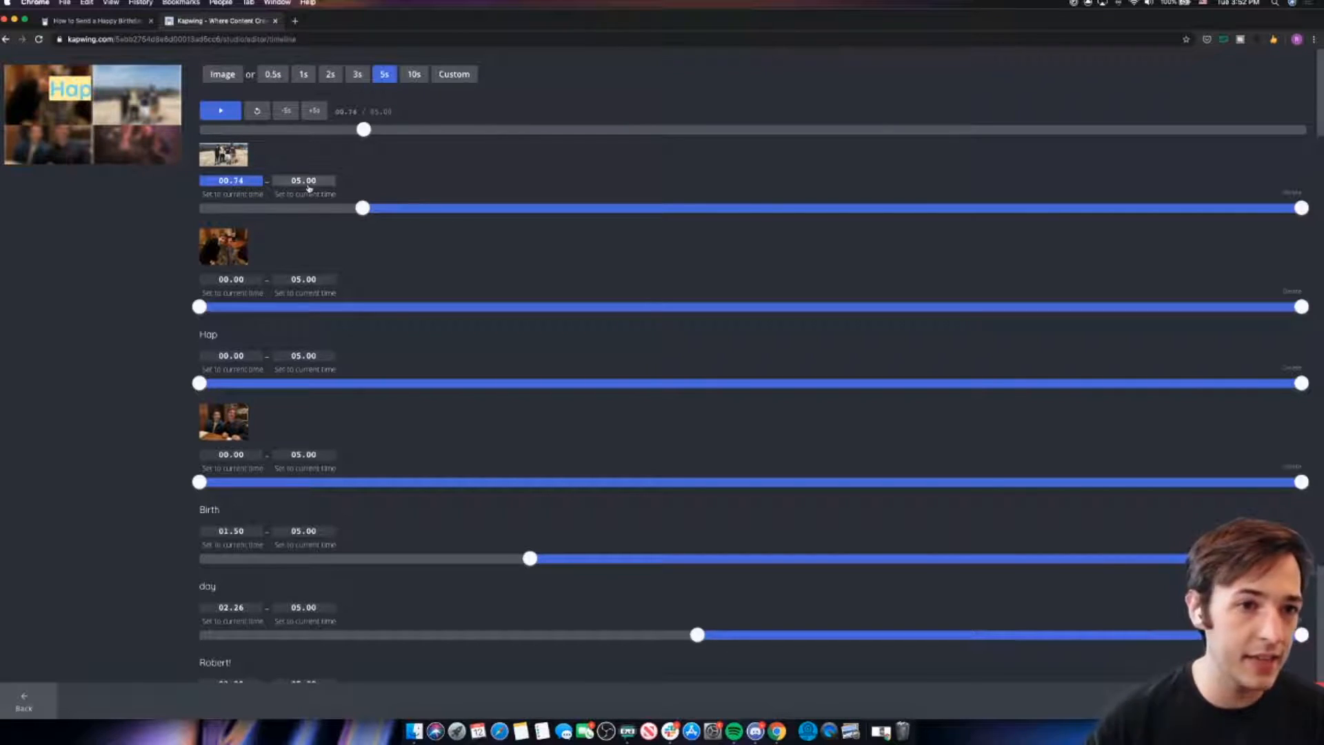
key(Up)
key(Up)
key(Up)
key(Up)
key(Up)
key(Up)
key(Up)
key(Up)
key(Up)
key(Up)
key(Up)
key(Up)
key(Down)
key(Down)
key(Down)
key(Down)
key(Down)
key(Down)
key(Down)
key(Down)
key(Down)
key(Down)
key(Down)
key(Up)
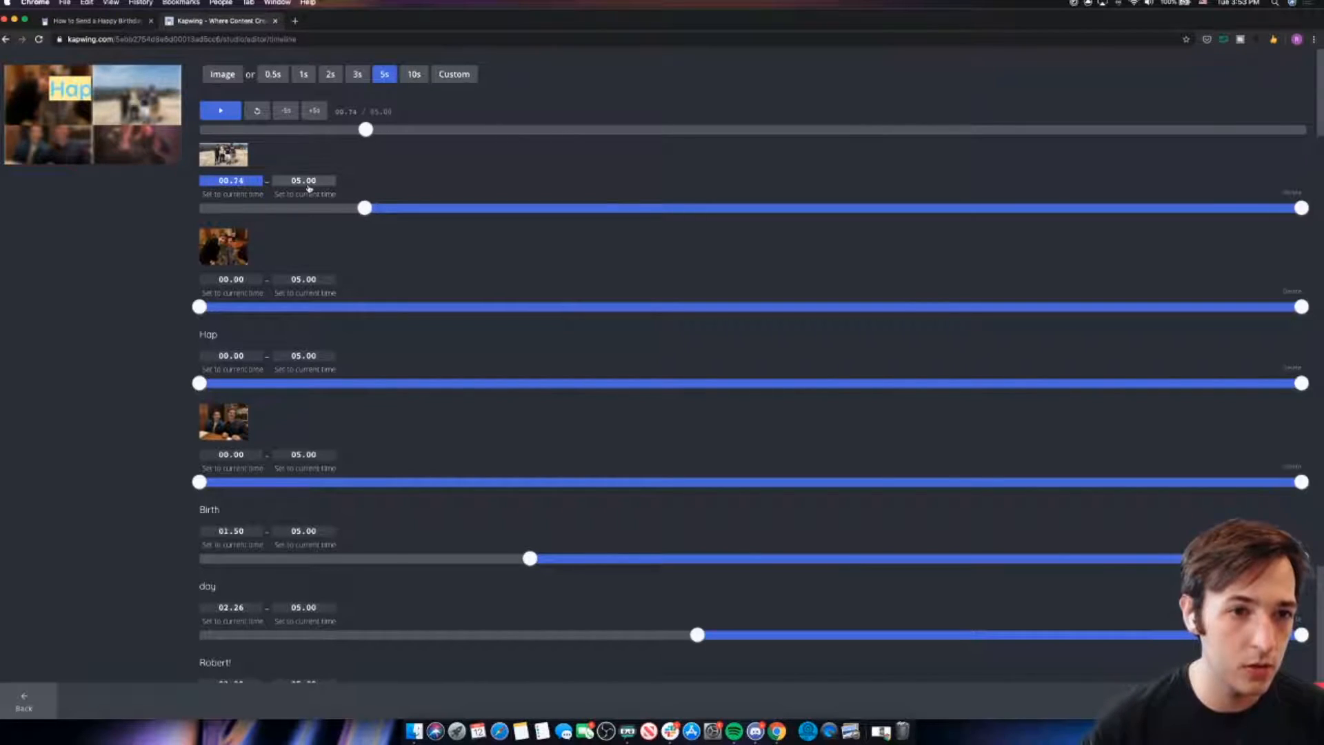
key(Up)
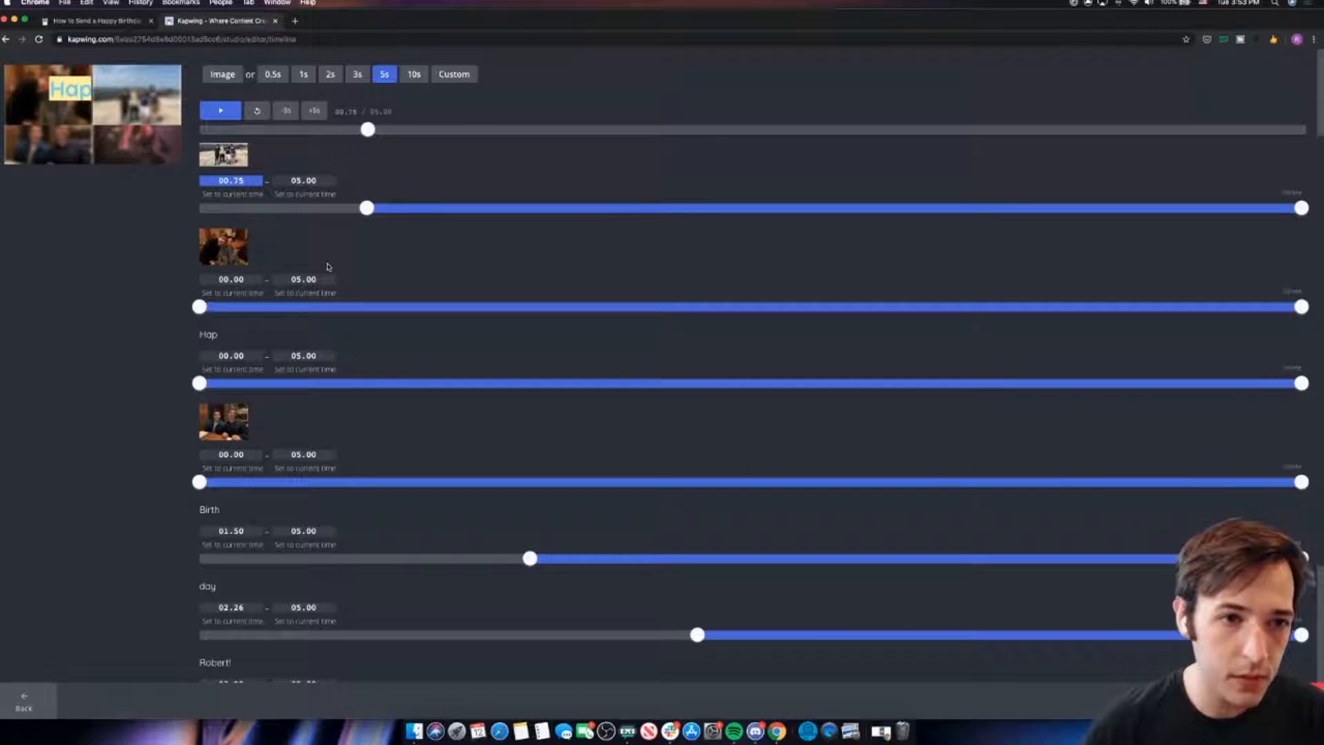
Play the animation to check the timing of the photos against the words.
scroll(290, 366, down, 1)
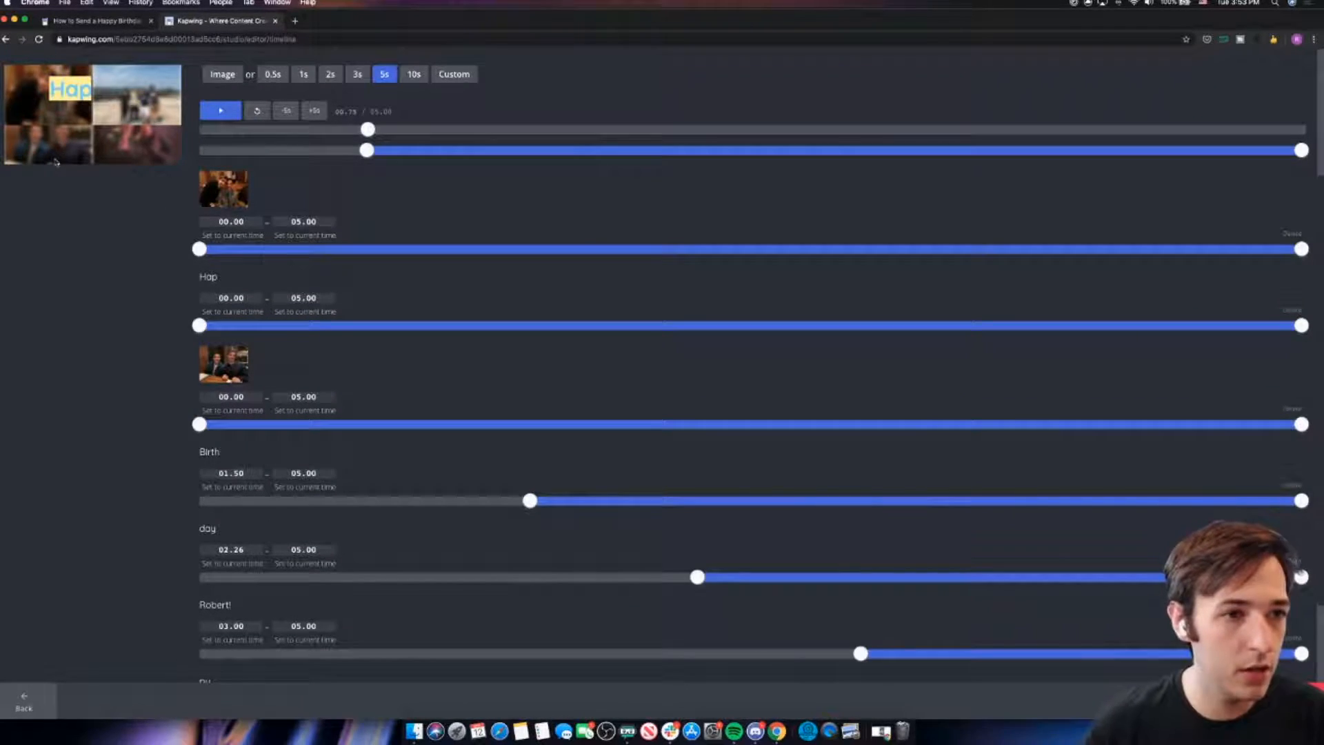
scroll(188, 403, down, 1)
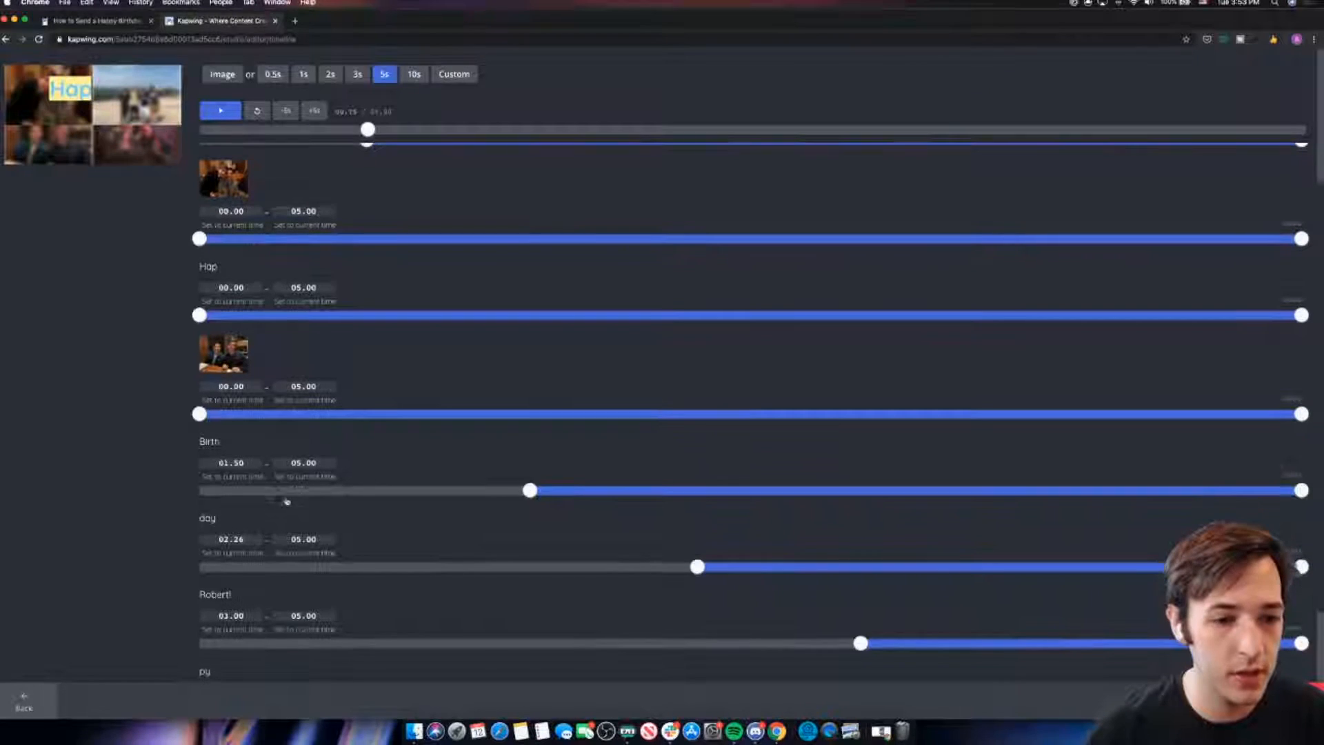
click(222, 111)
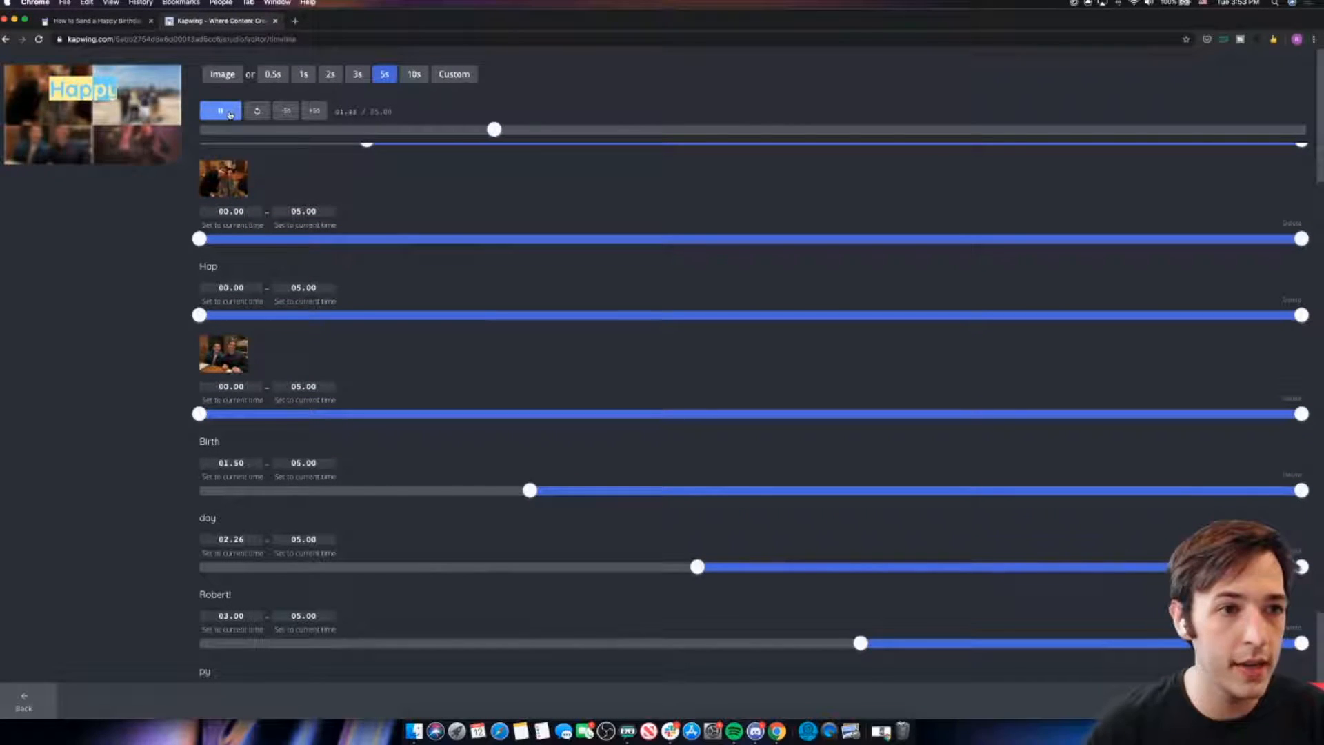
click(218, 113)
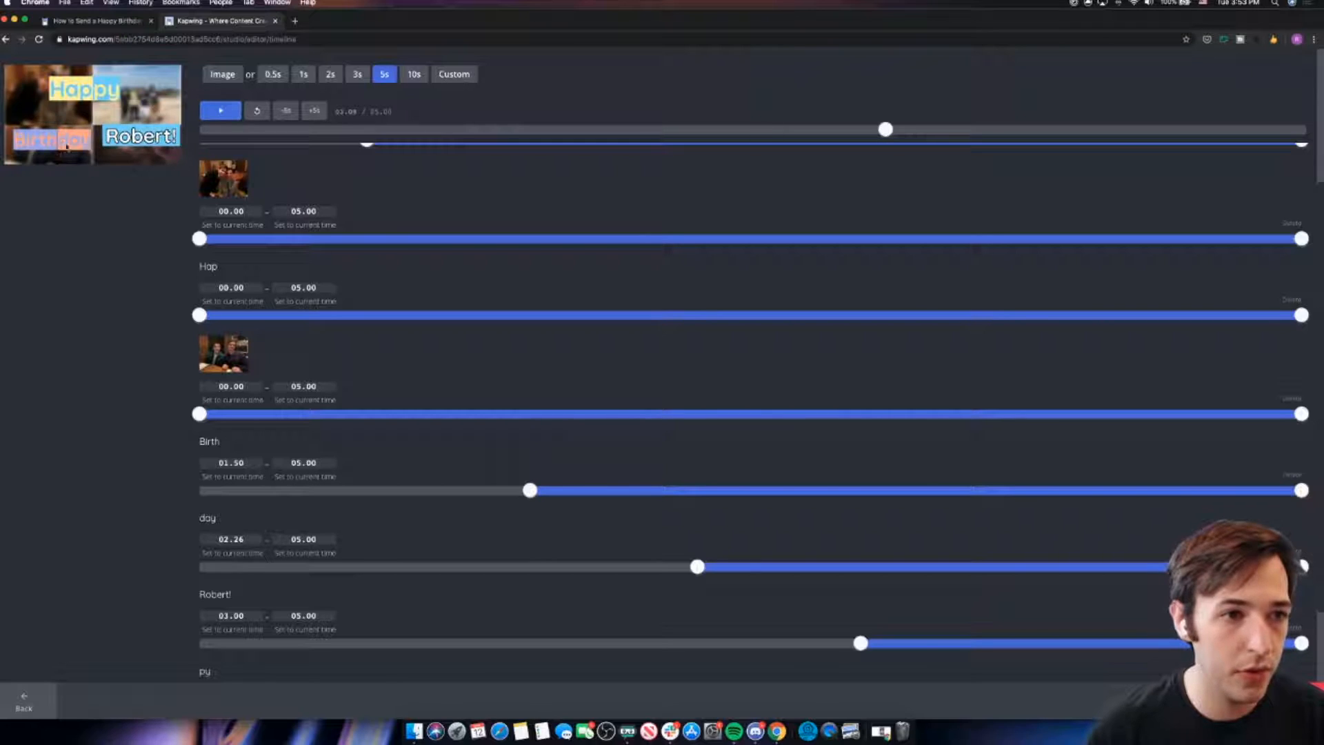
Set the lower-left photo's start time to 01.51 to line up with the "Birth" text.
scroll(229, 467, down, 2)
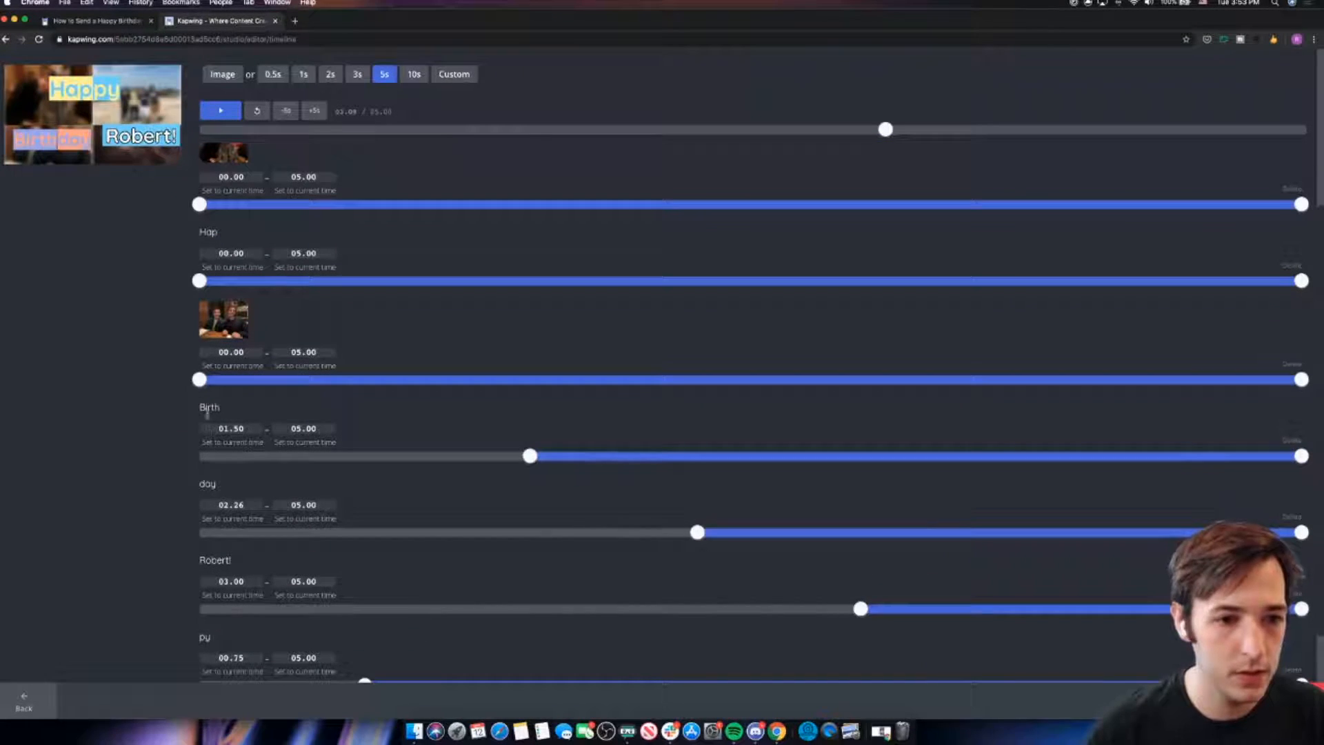
drag(225, 385, 536, 396)
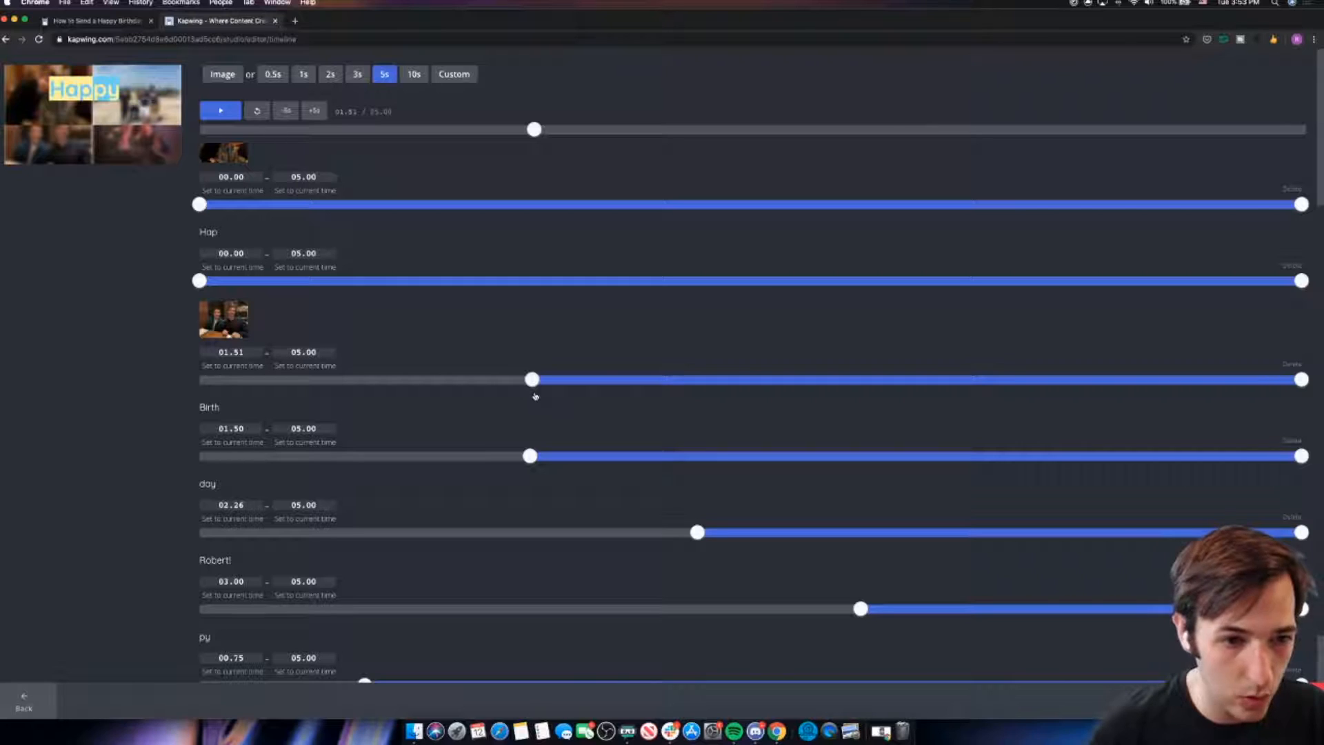
Set the lower-left photo's start time to 01.50 and the lower-right photo's to 02.26, matching the "Birth" and "day" texts.
drag(535, 396, 533, 397)
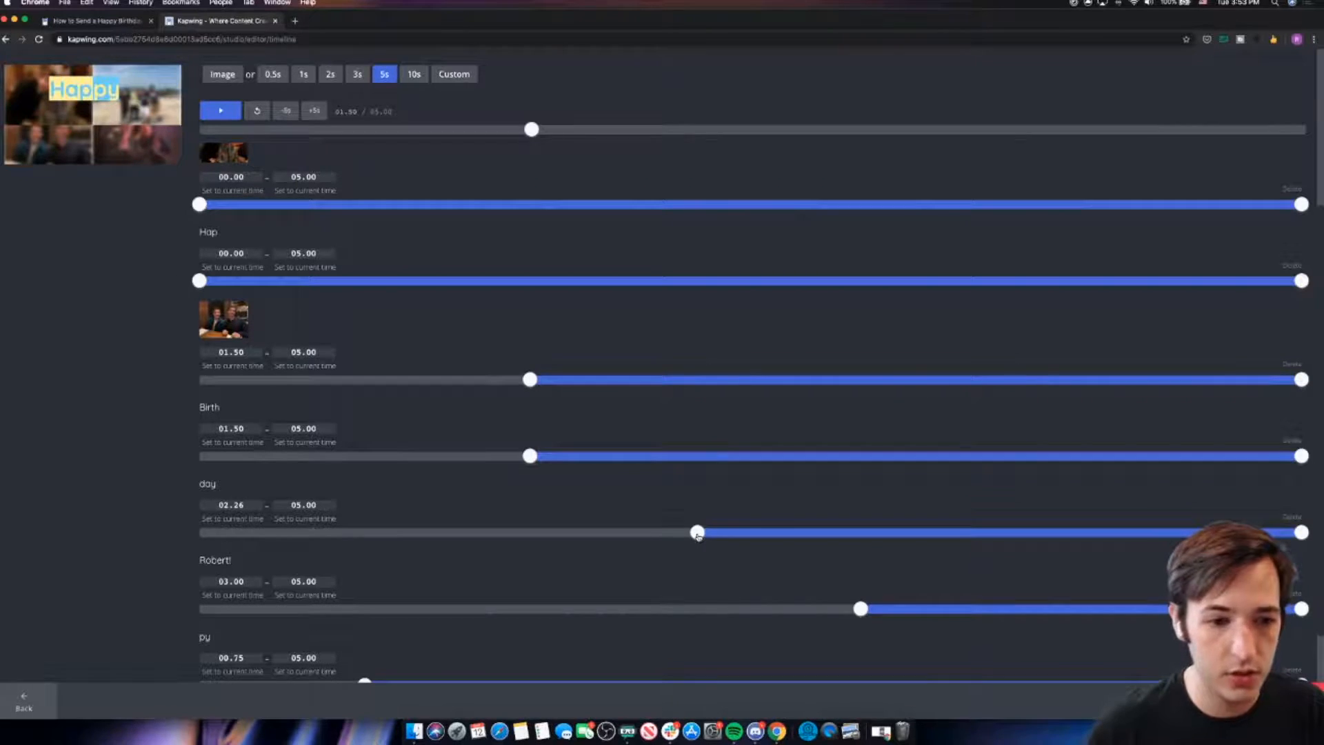
scroll(242, 271, up, 4)
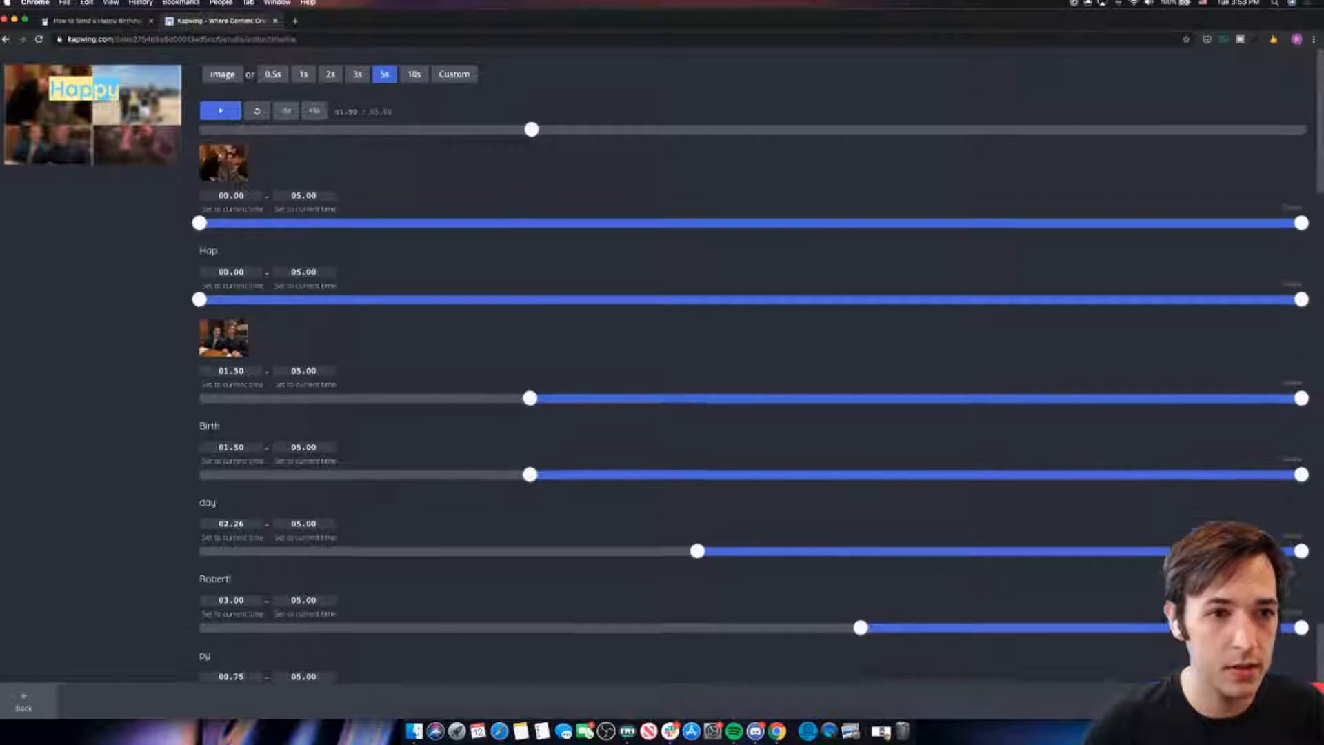
scroll(228, 324, up, 3)
drag(200, 236, 697, 247)
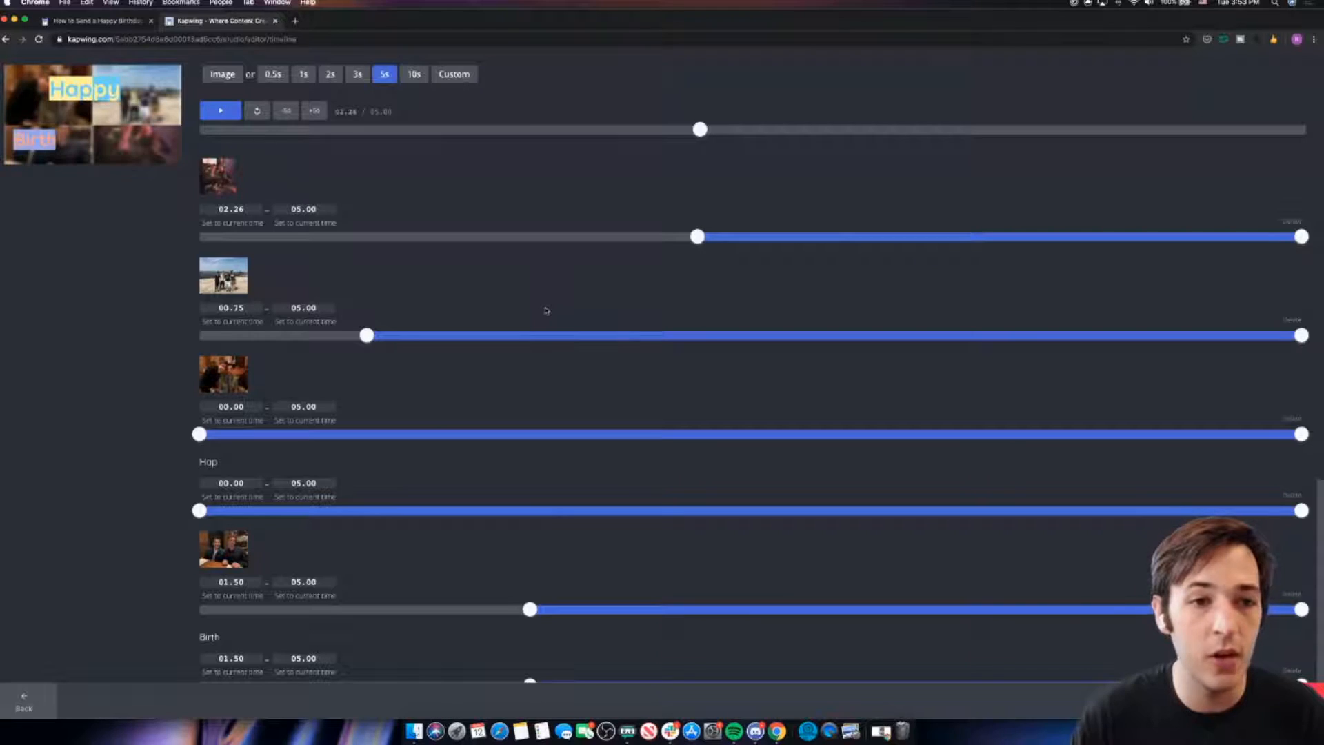
scroll(557, 297, down, 4)
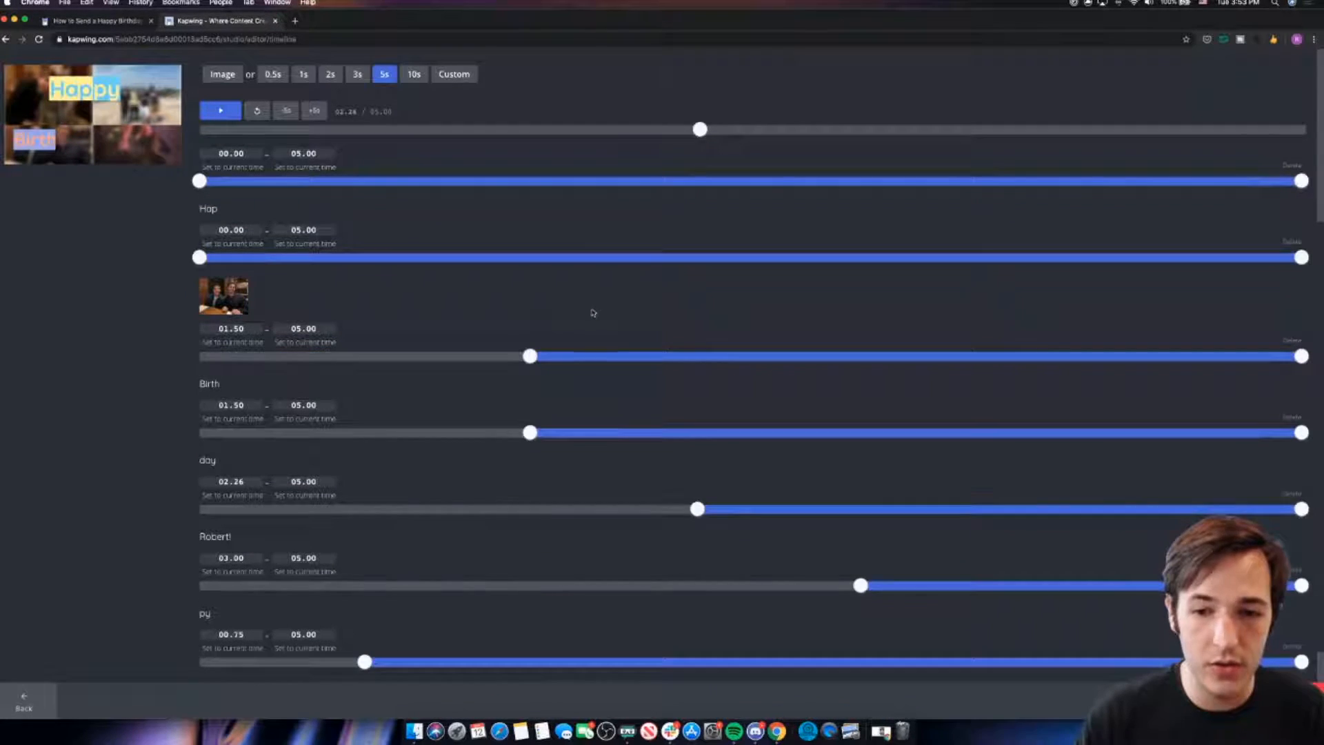
scroll(590, 308, up, 3)
scroll(591, 313, up, 1)
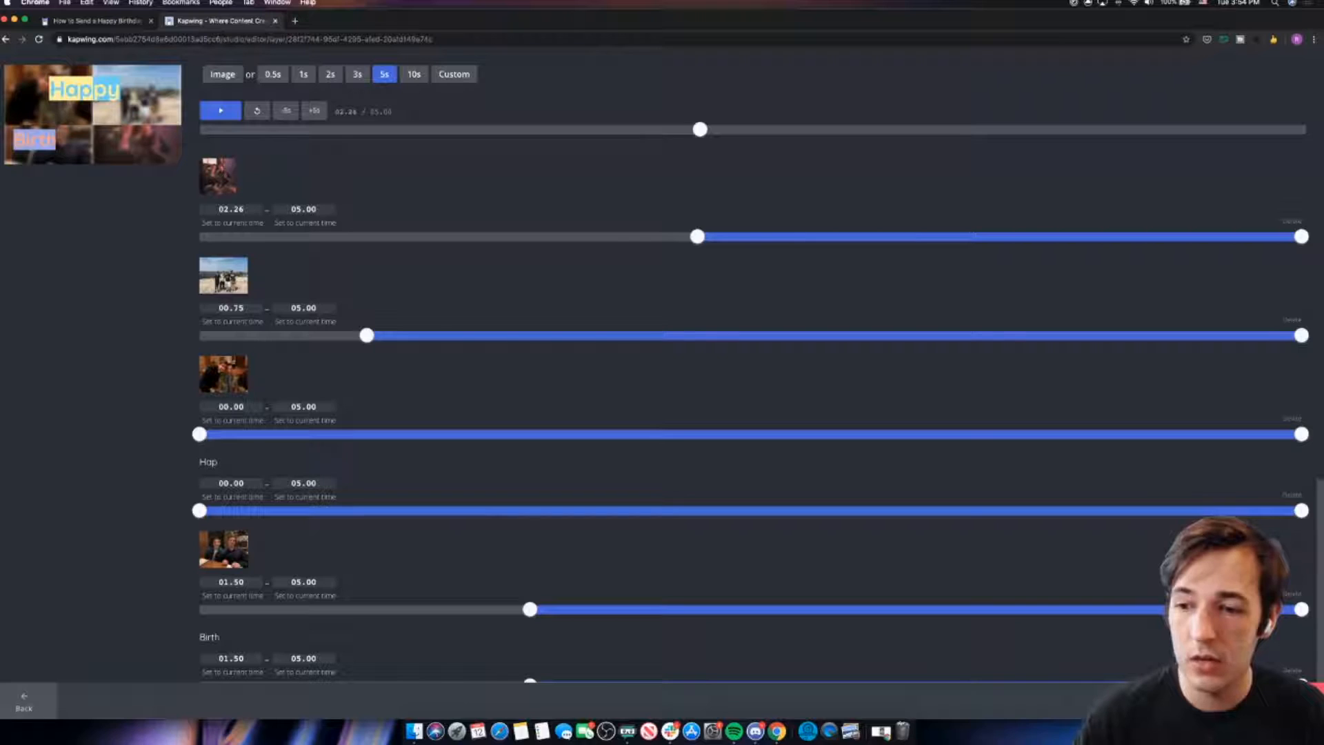
Return to the canvas and play the animation from the beginning to check the photo and word timing.
click(24, 702)
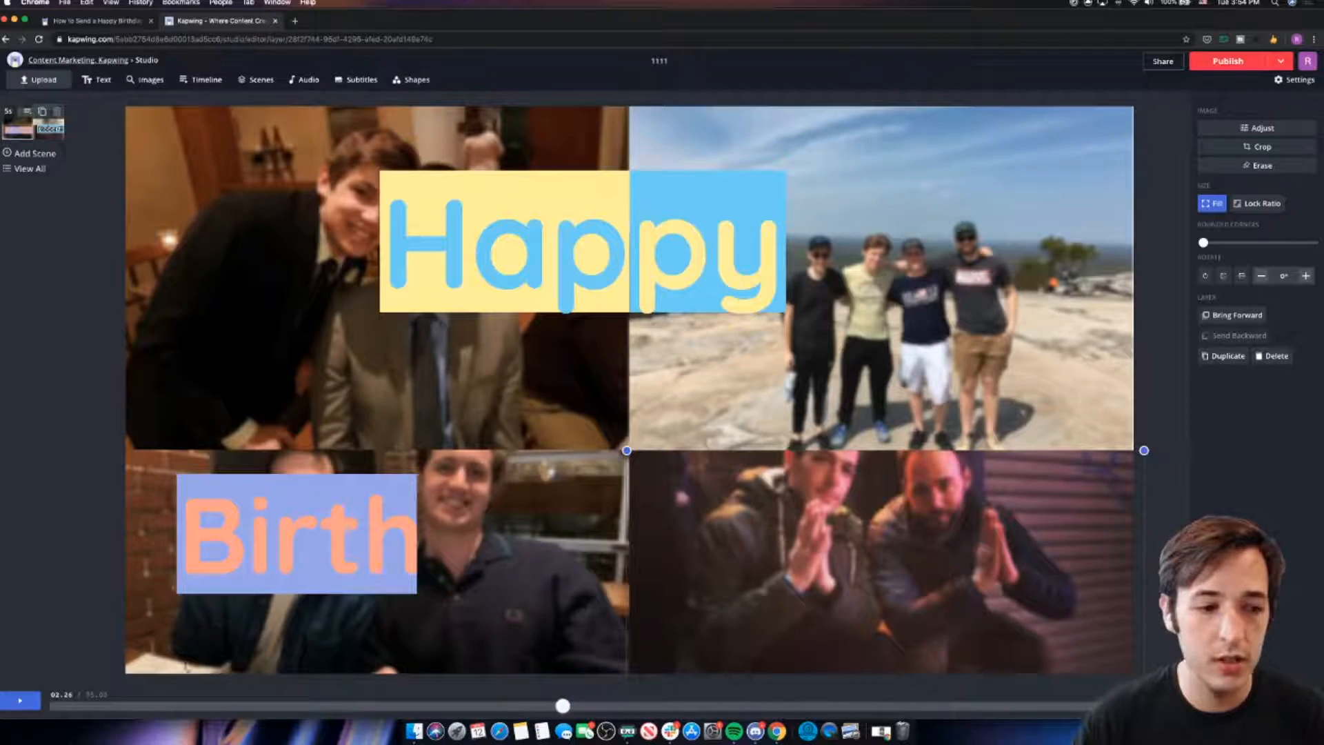
click(55, 707)
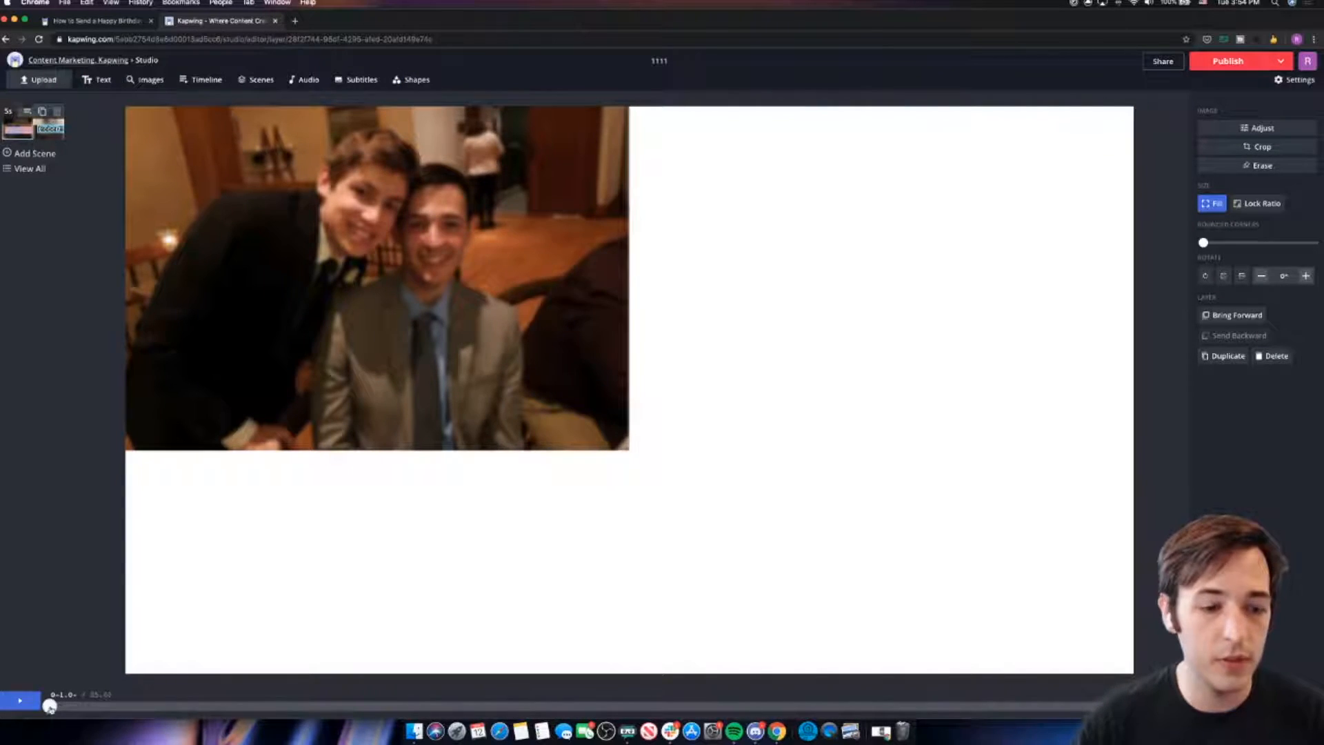
click(28, 707)
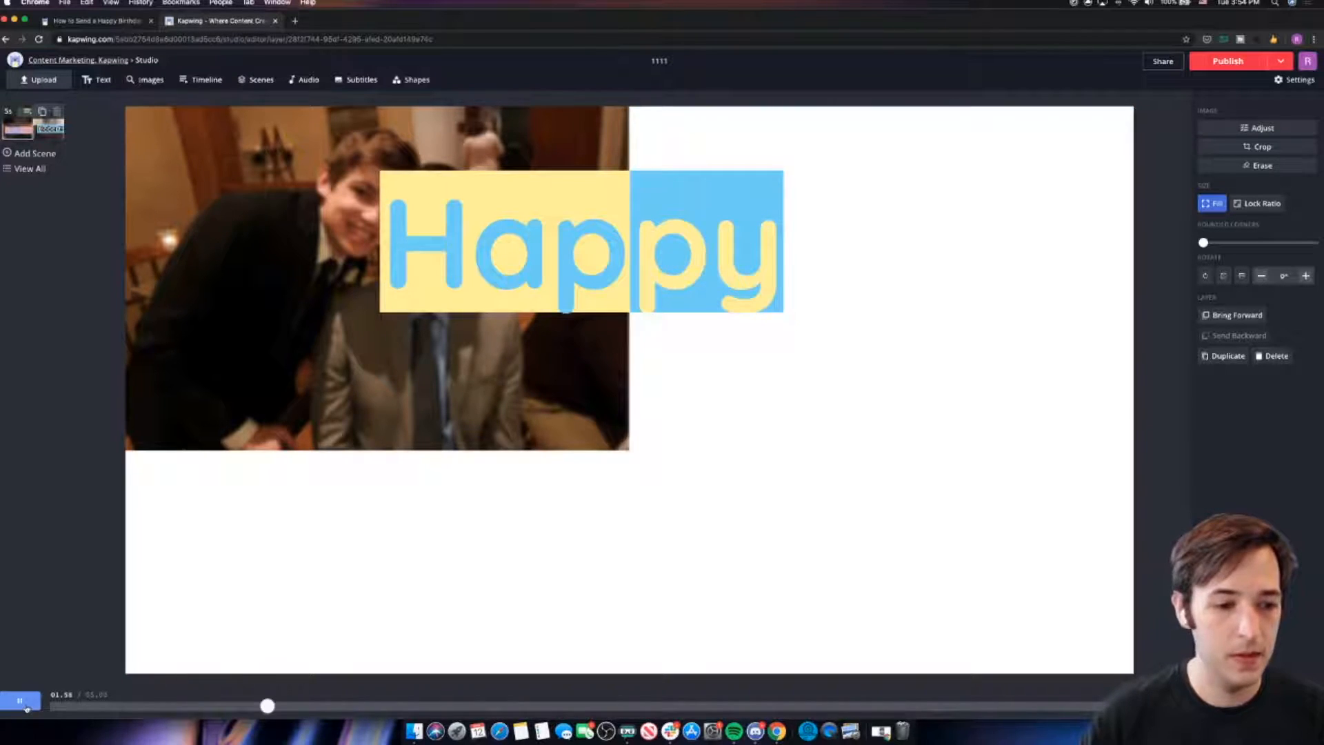
click(26, 709)
click(50, 707)
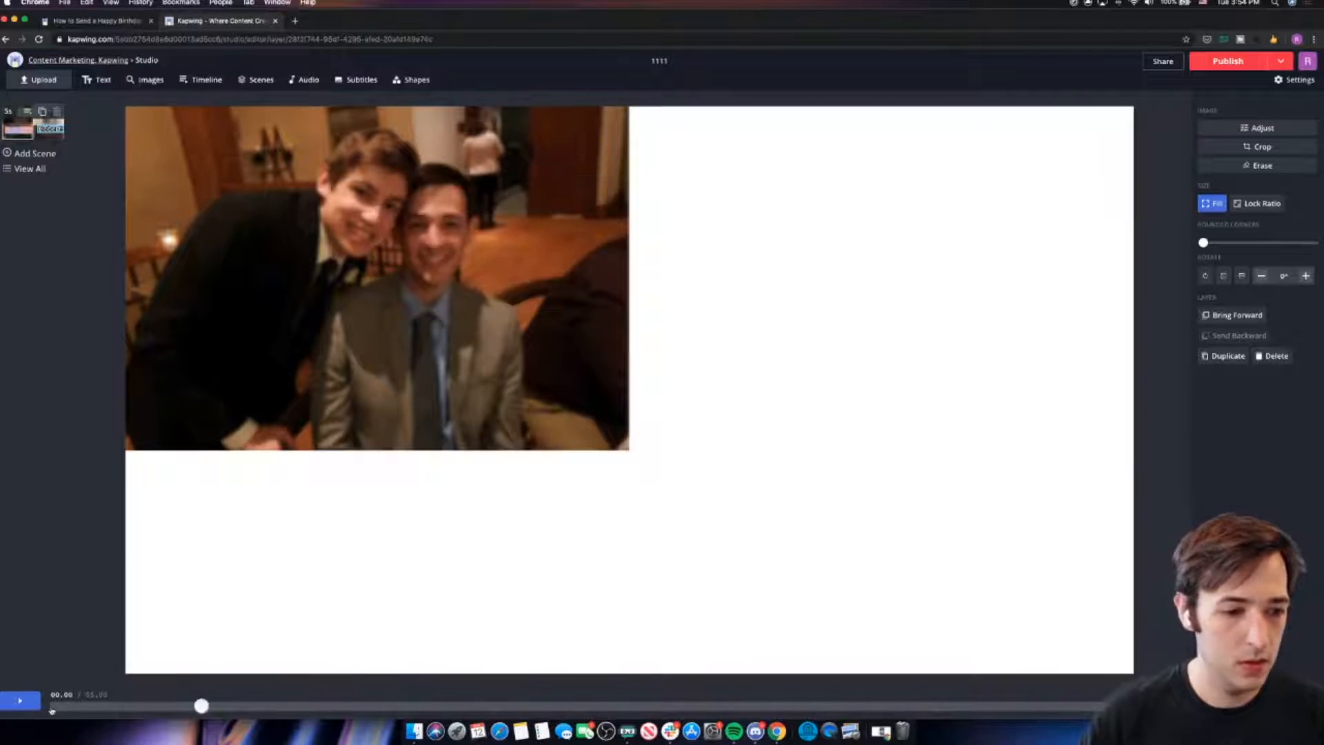
Set the project's output file type to GIF and close the settings.
click(1297, 80)
click(636, 288)
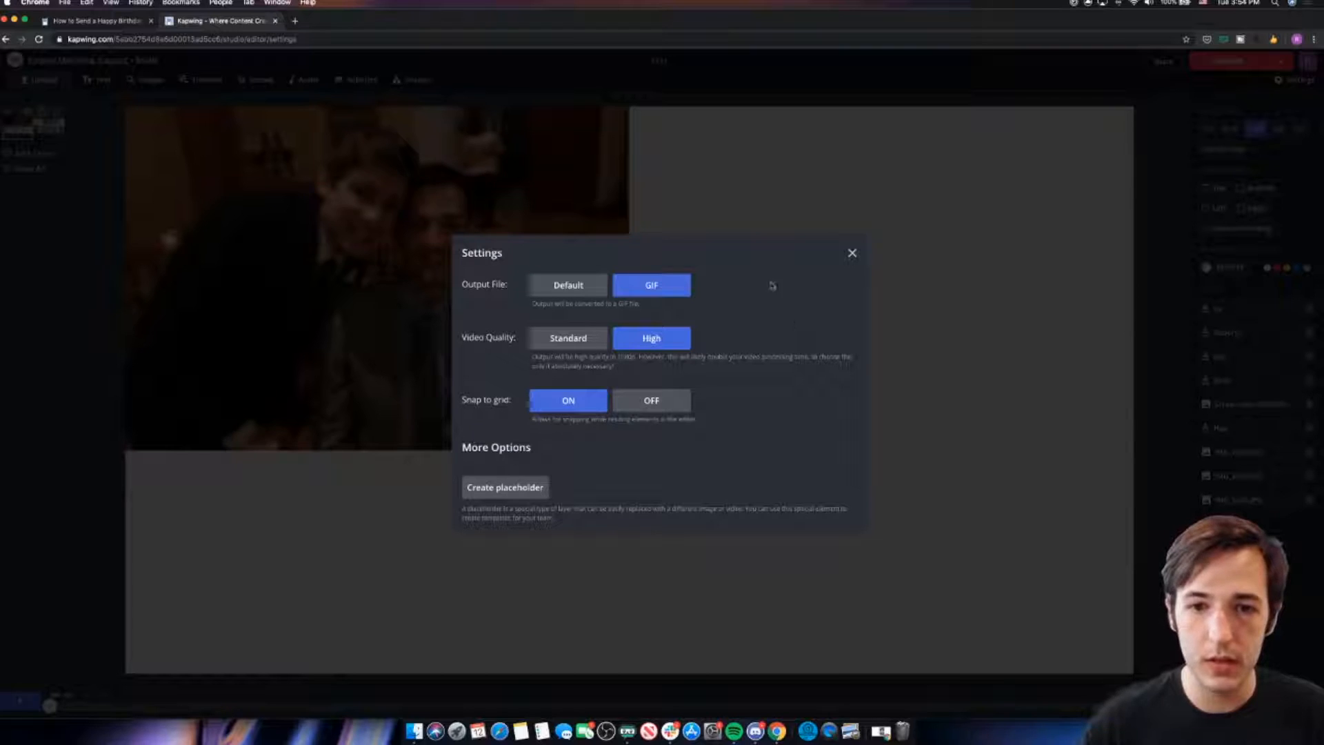
click(851, 254)
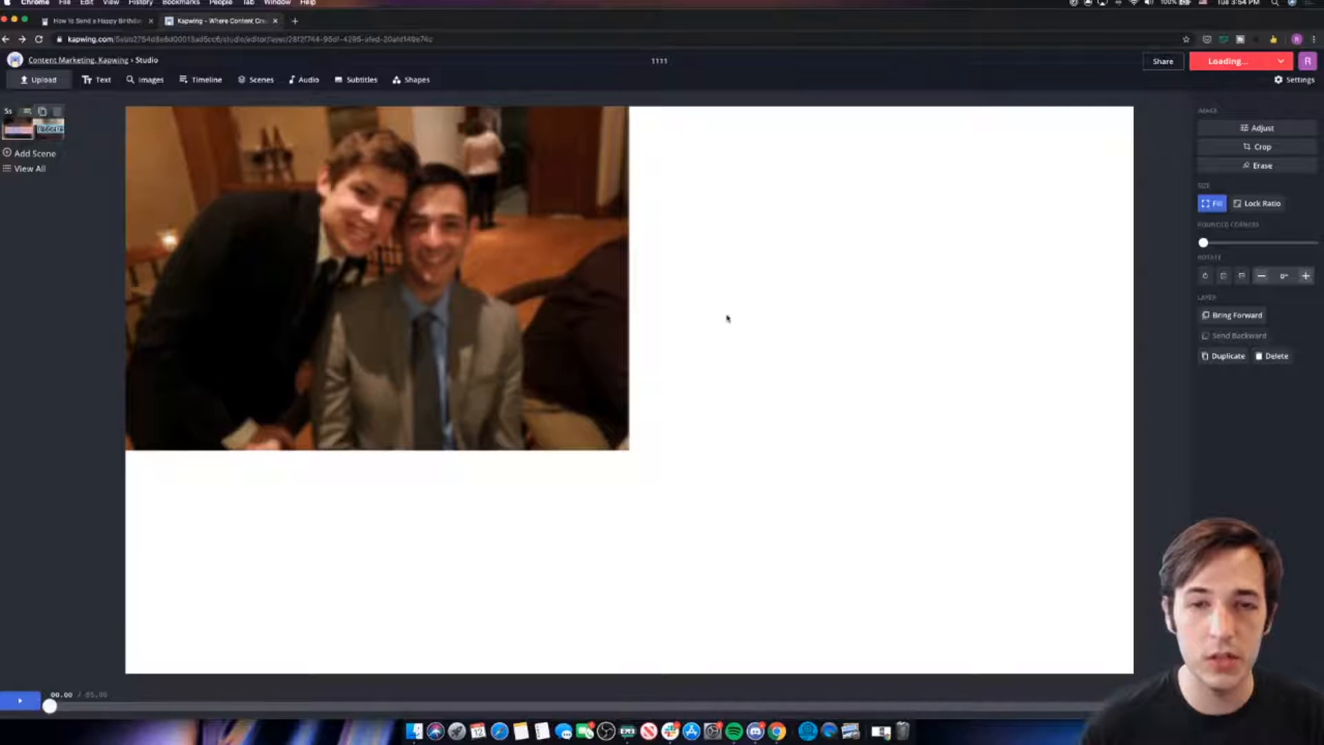